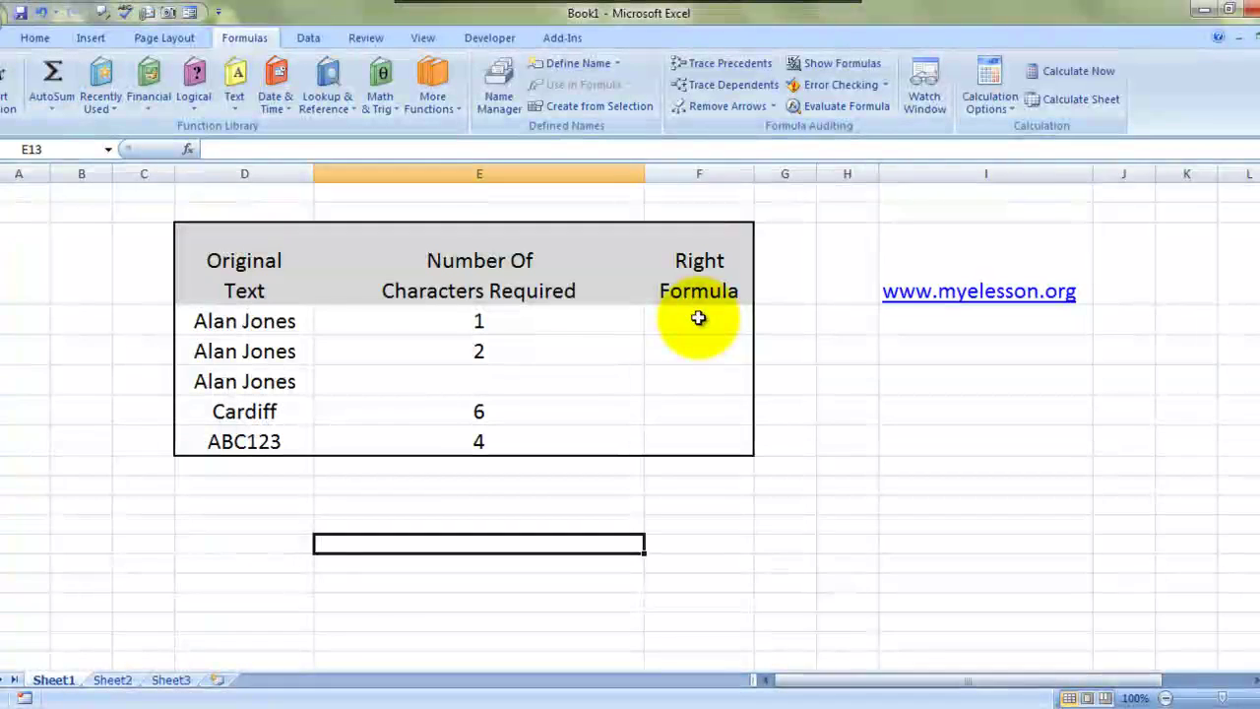
# Step: Cancel the half-started F4 entry and inspect the column headers and first-row cells
pyautogui.click(698, 318)
pyautogui.write('=')
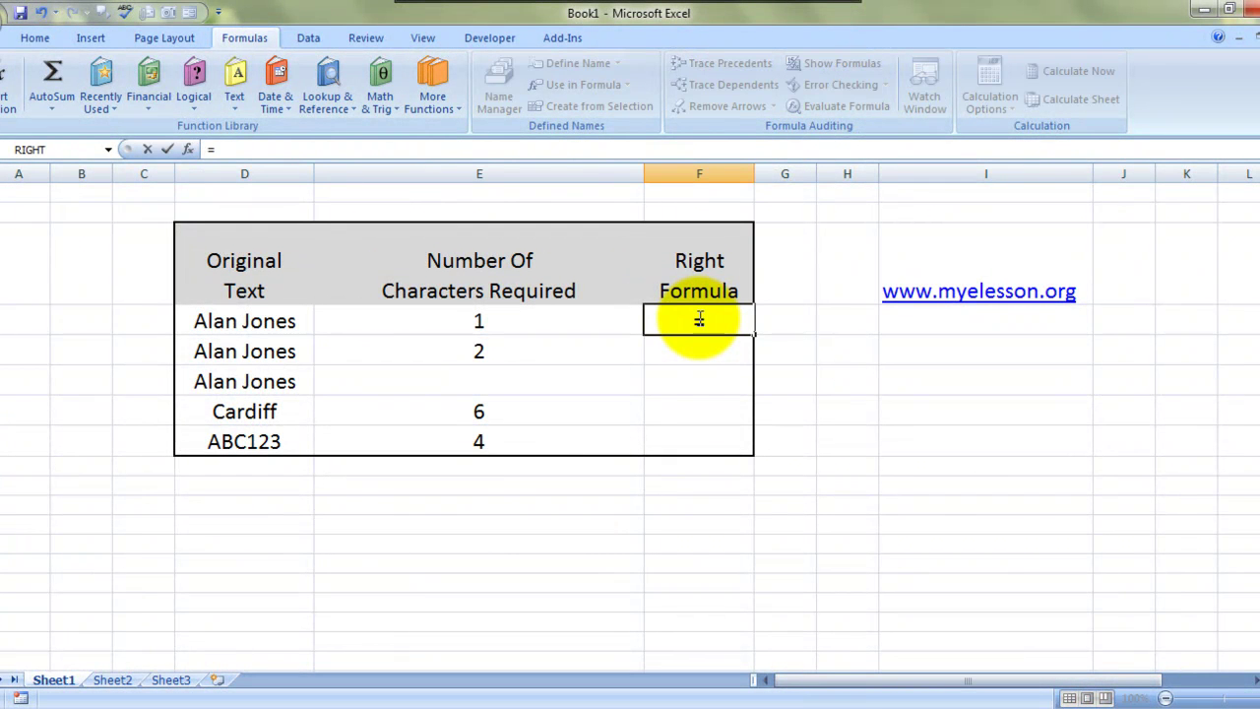
pyautogui.press('Escape')
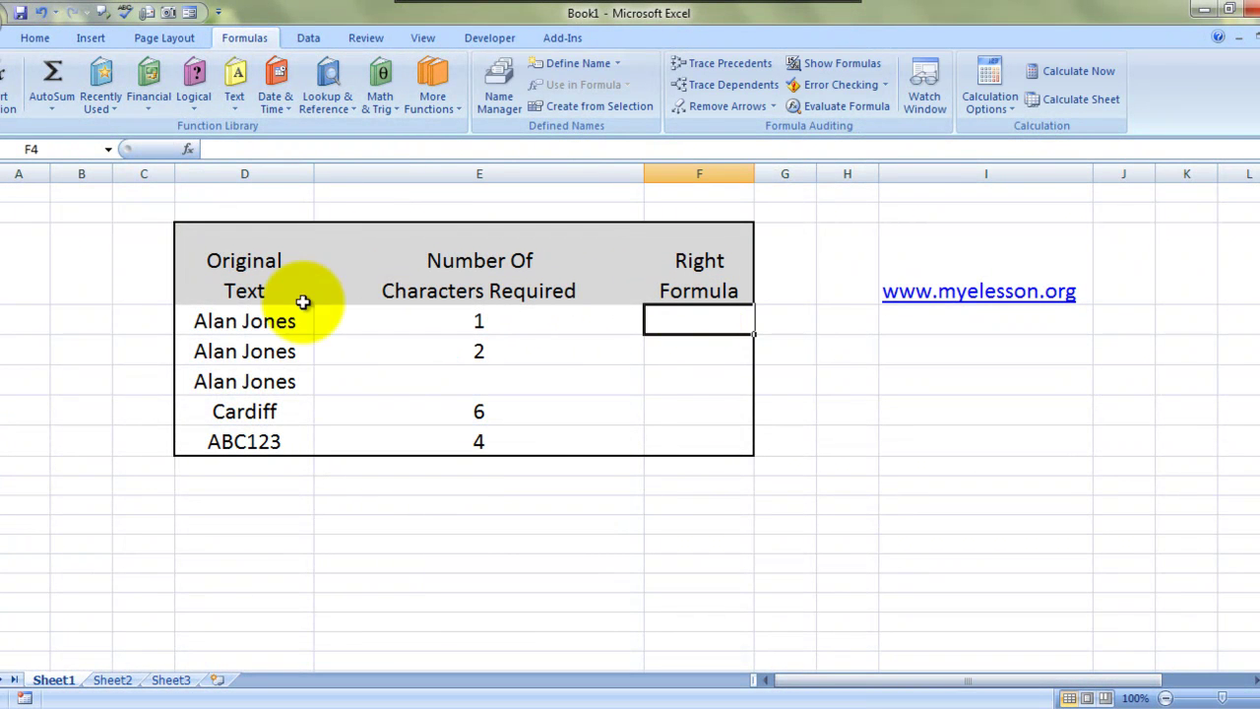
pyautogui.click(301, 317)
pyautogui.click(252, 263)
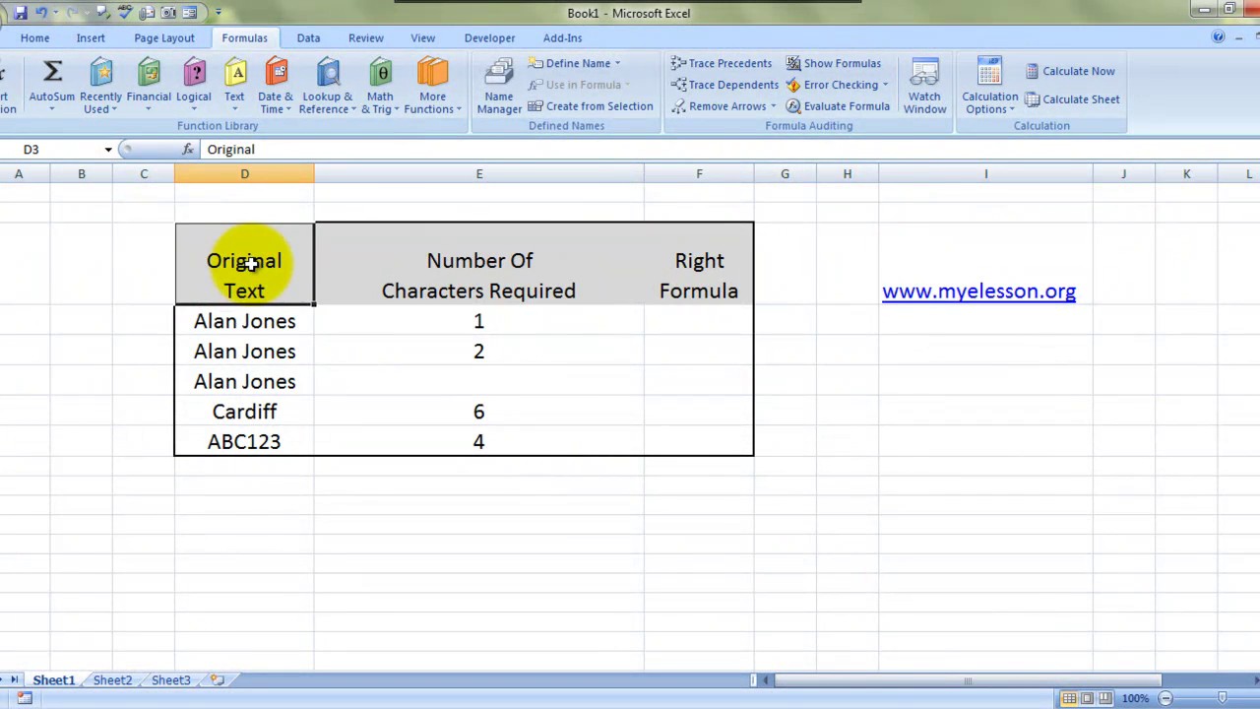
pyautogui.click(519, 317)
pyautogui.click(262, 274)
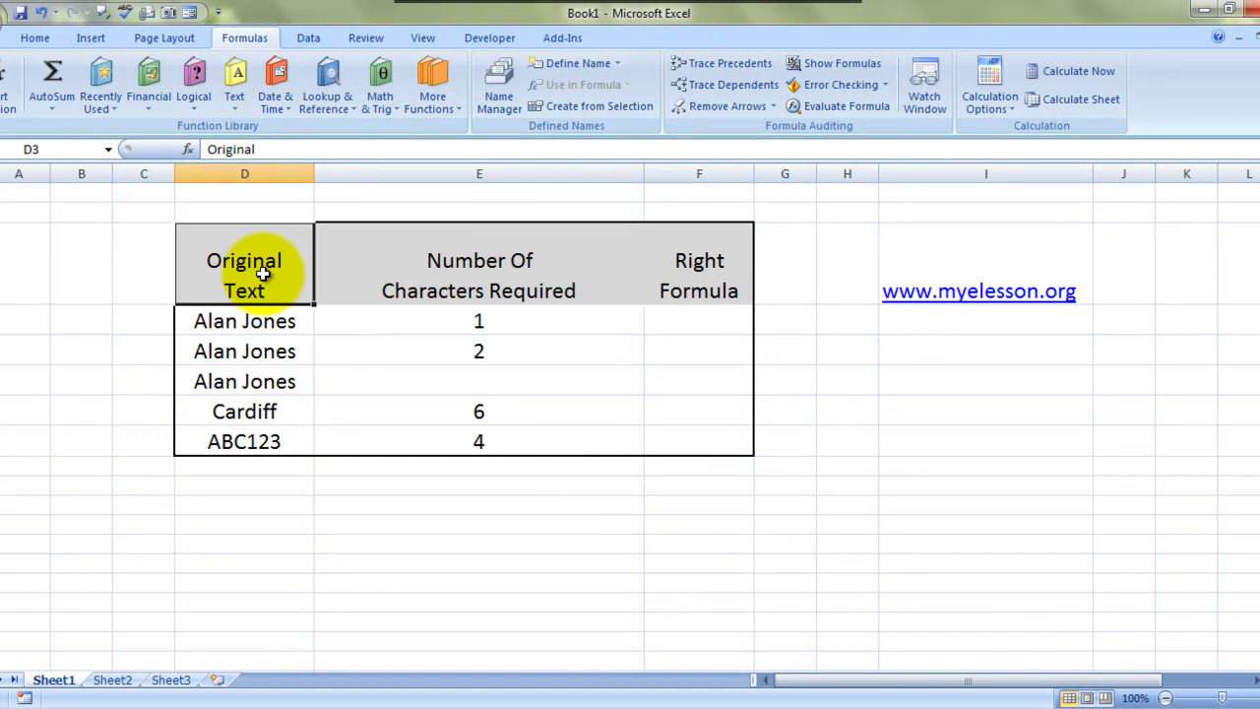
pyautogui.click(498, 282)
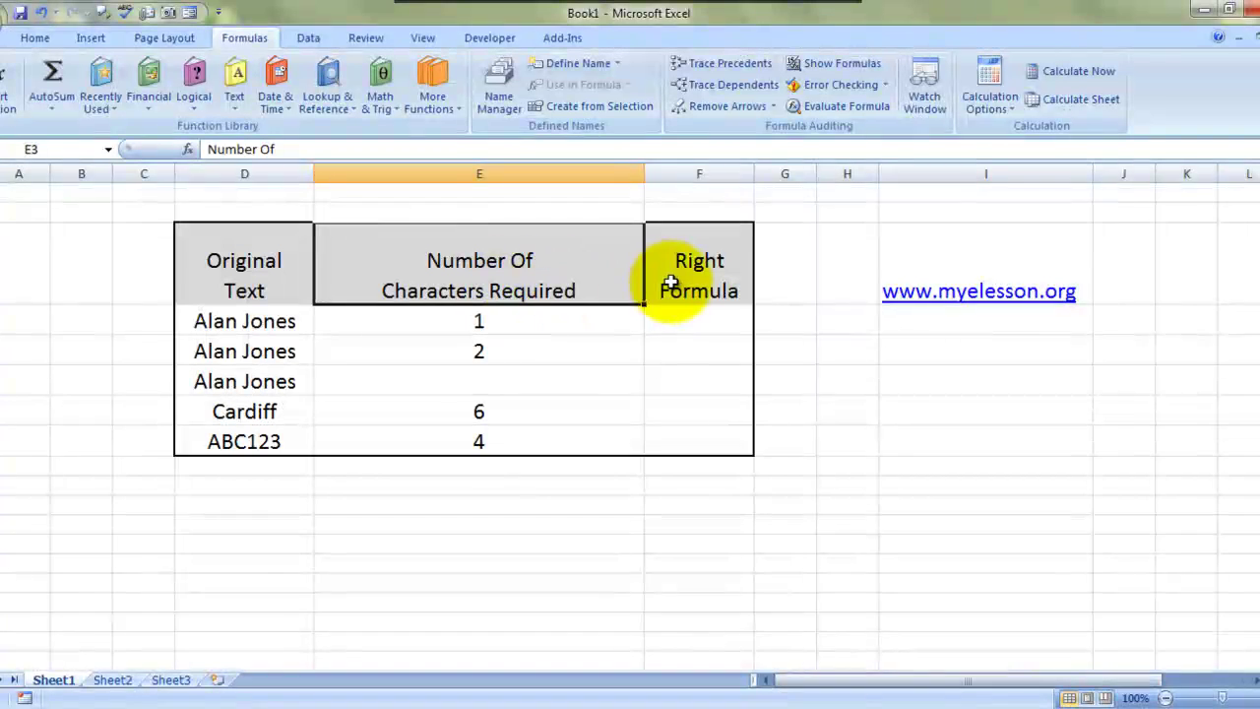
pyautogui.click(670, 283)
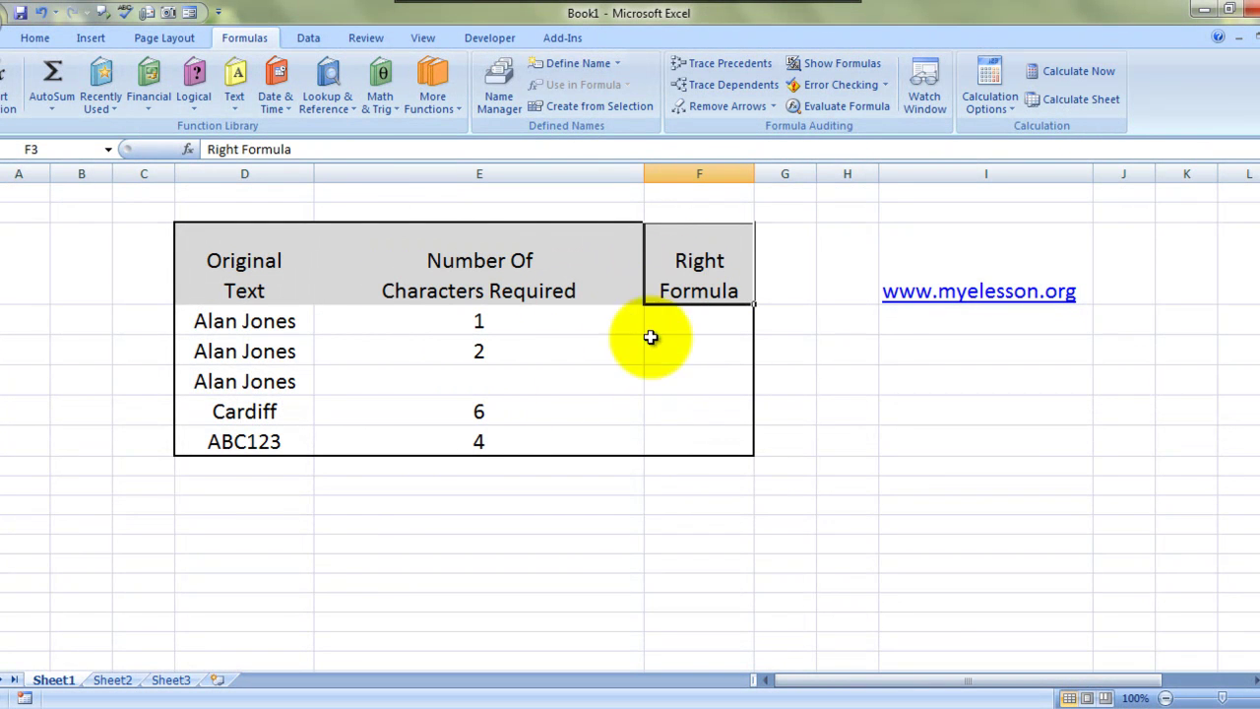
# Step: Step through the Original Text entries down to ABC123, then return to F4
pyautogui.click(245, 343)
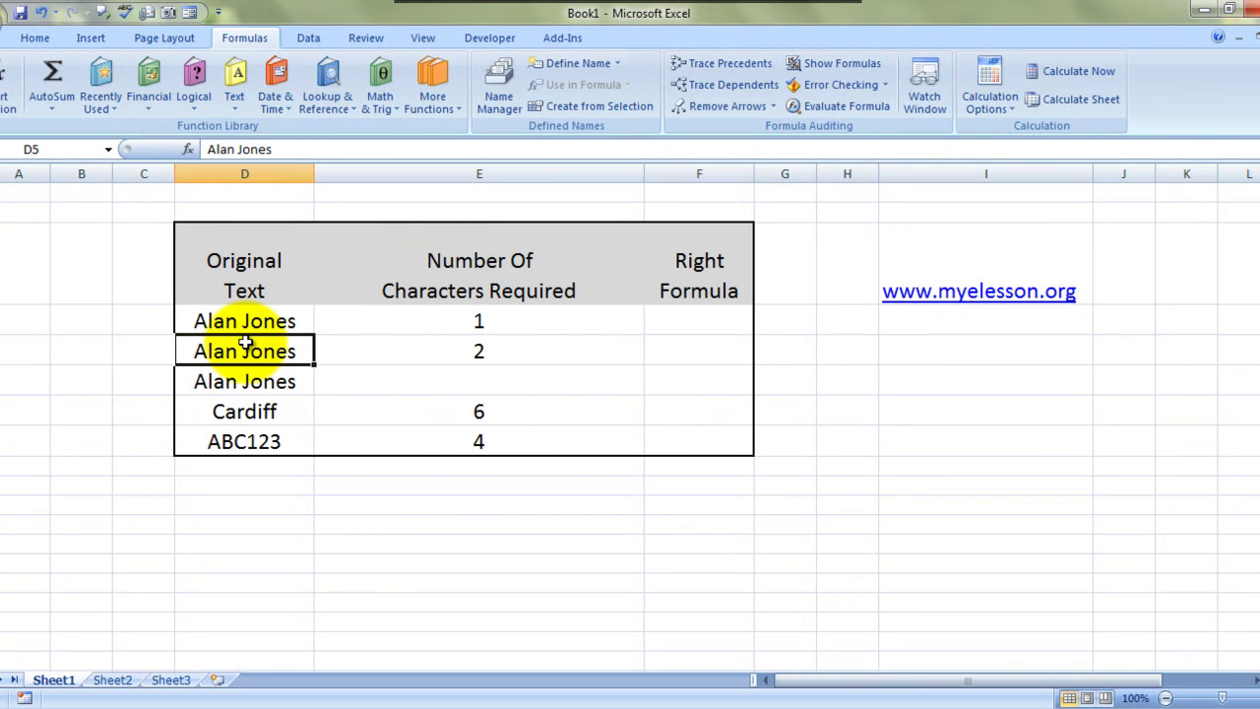
pyautogui.press('Up')
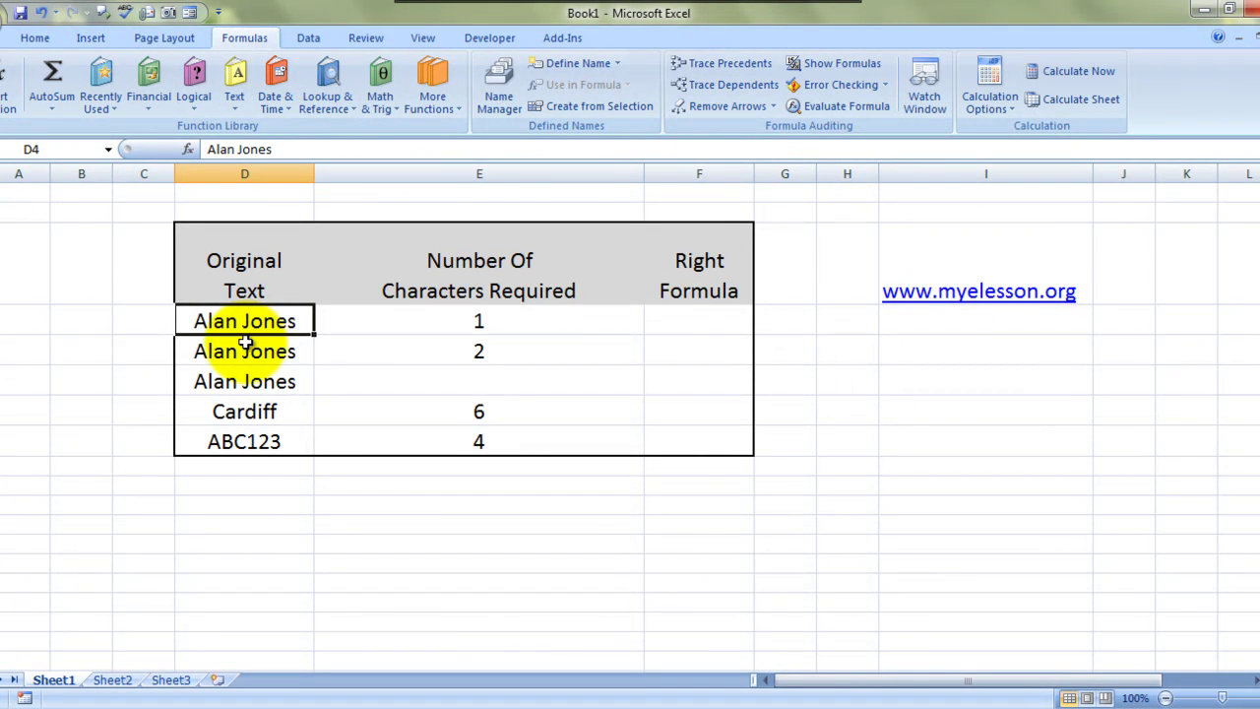
pyautogui.click(245, 341)
pyautogui.press('Down')
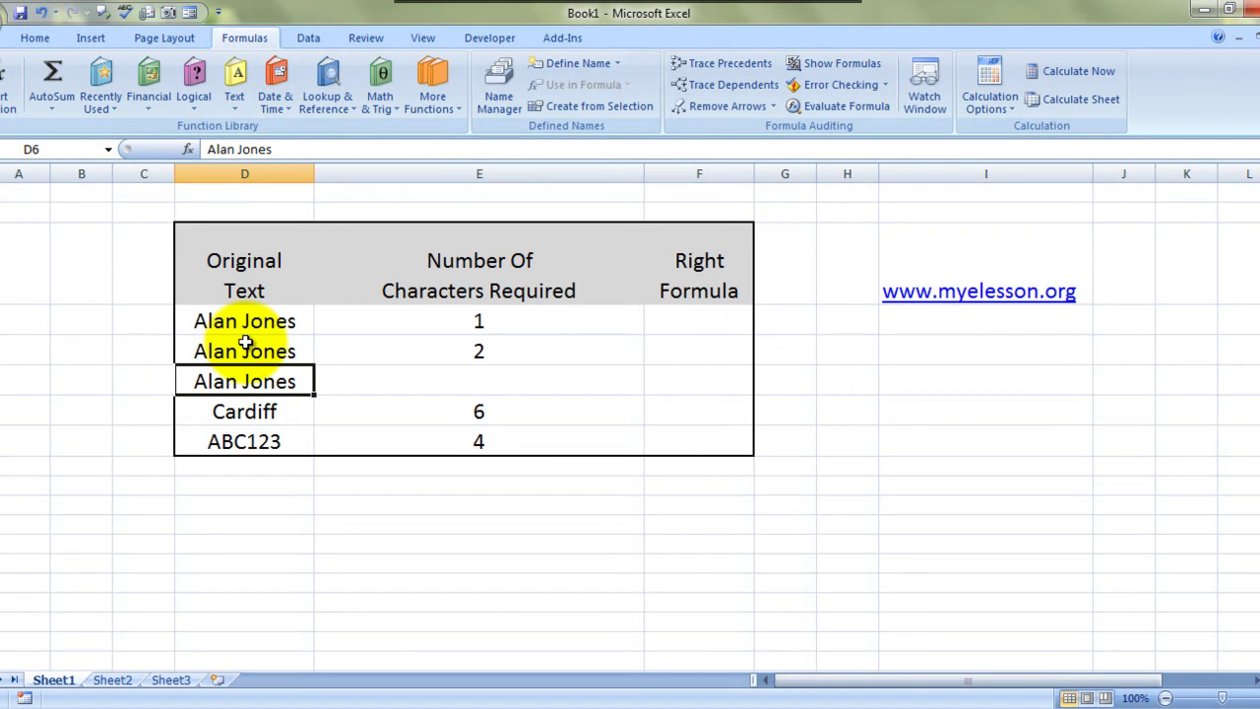
pyautogui.press('Down')
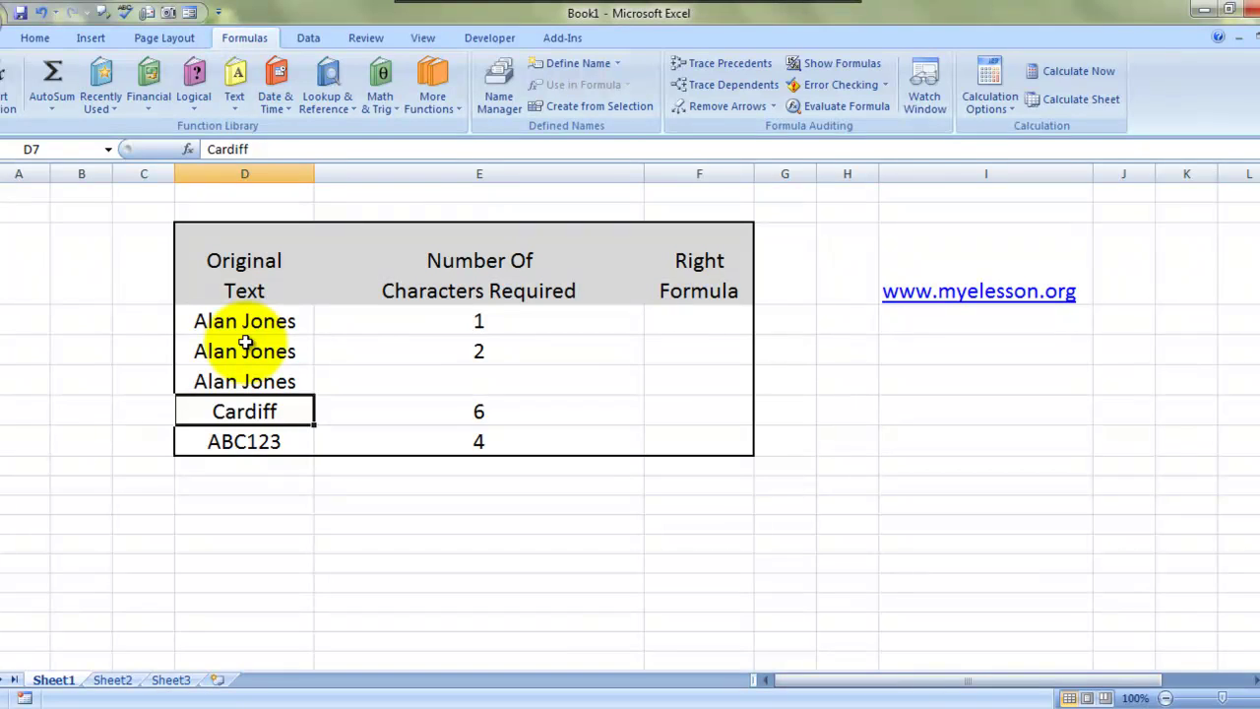
pyautogui.press('Down')
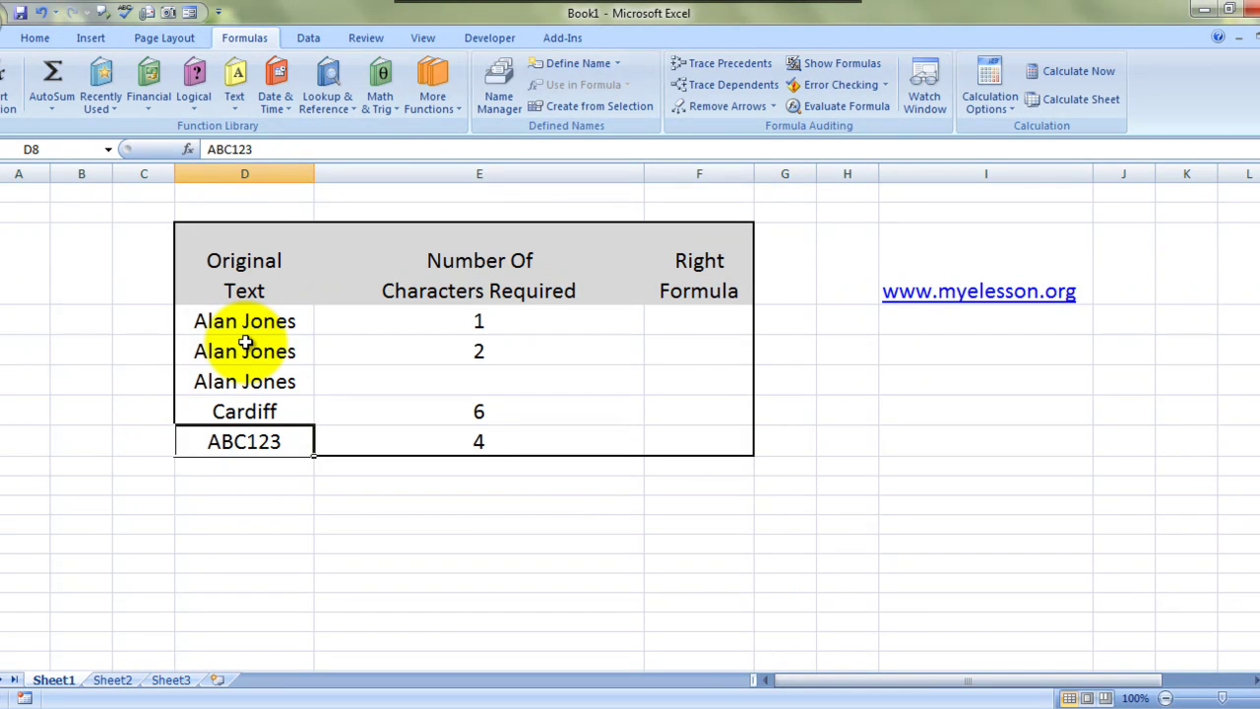
pyautogui.press('Right')
pyautogui.press('Right')
pyautogui.press('Up')
pyautogui.press('Up')
pyautogui.press('Up')
pyautogui.press('Up')
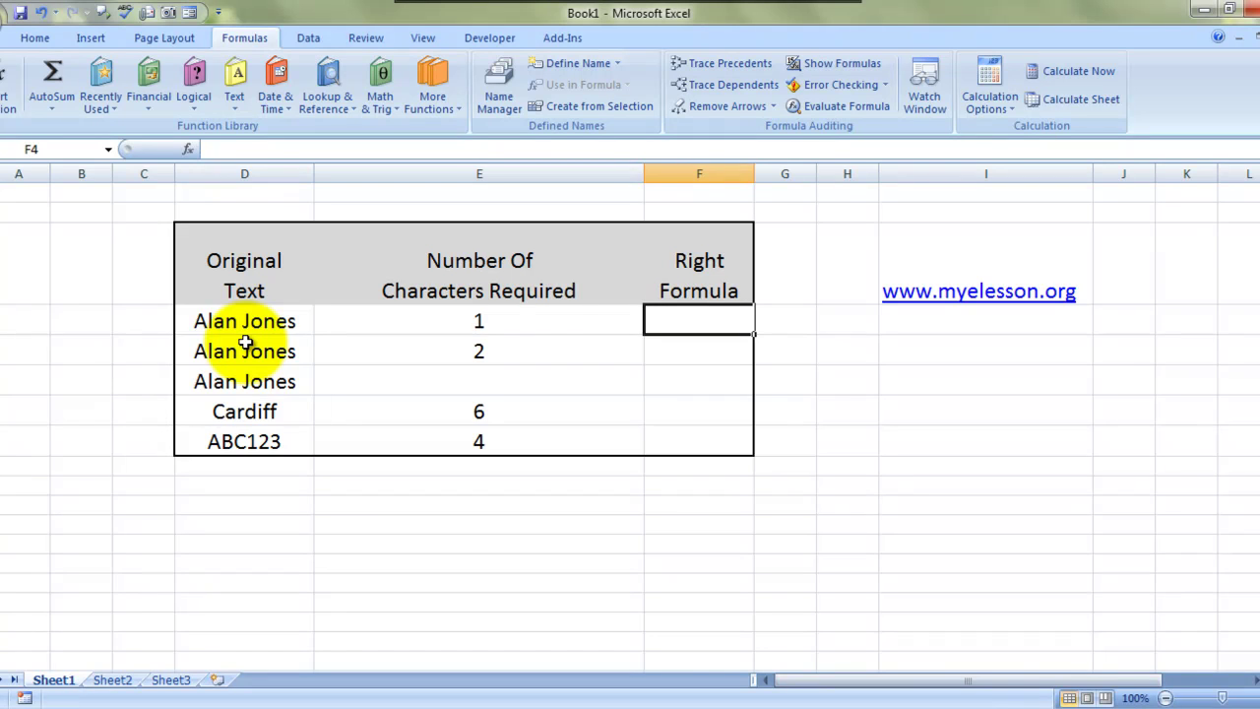
# Step: Start a RIGHT formula in F4 using D4 as the text and E4 as the count
pyautogui.click(223, 323)
pyautogui.press('Right')
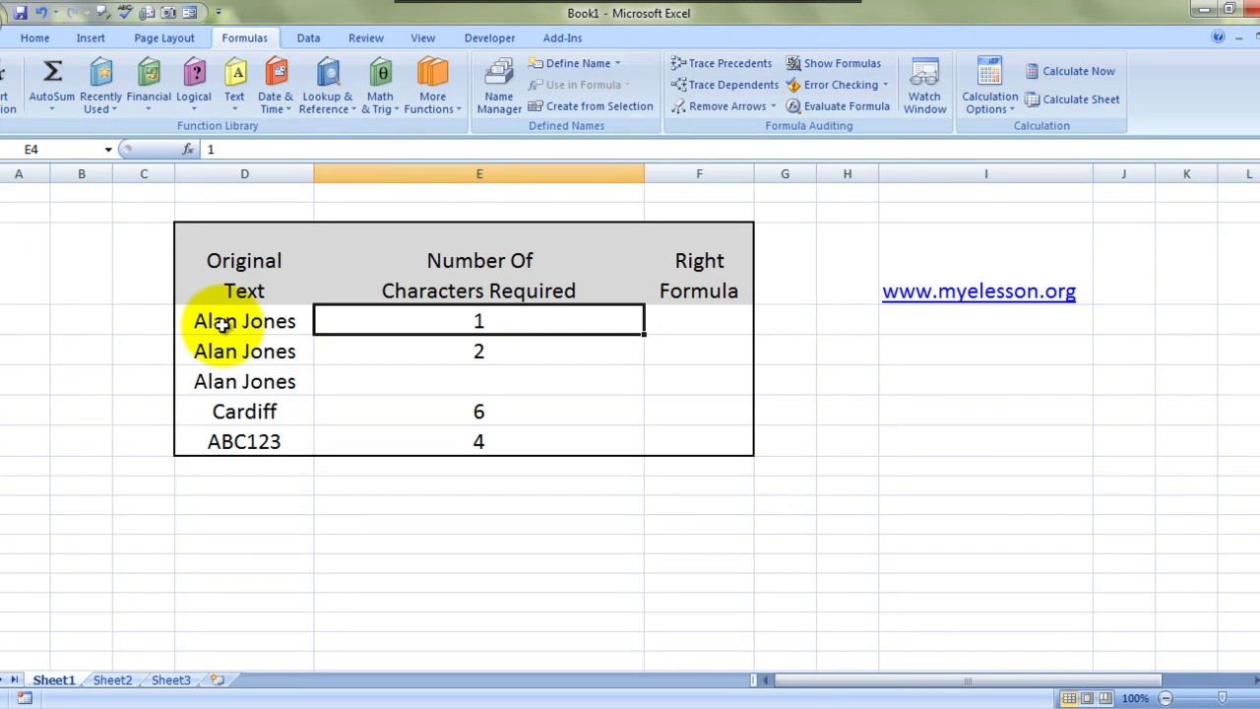
pyautogui.press('Right')
pyautogui.write('=')
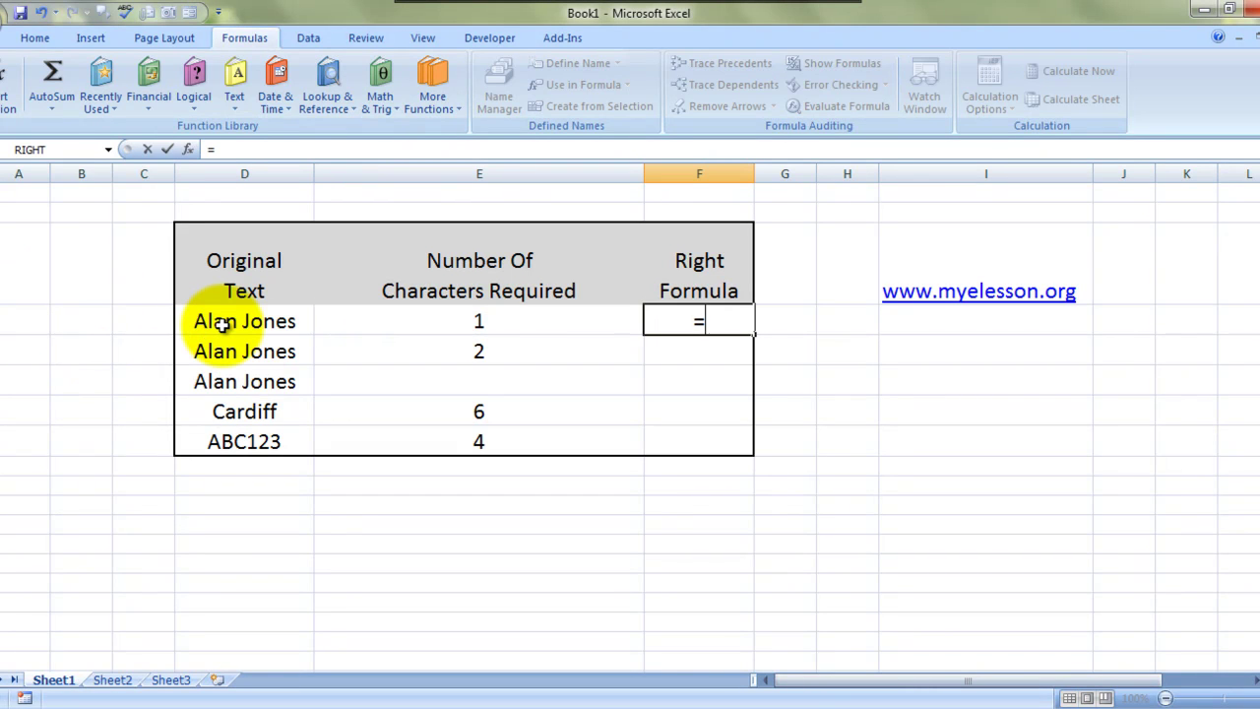
pyautogui.write('ri')
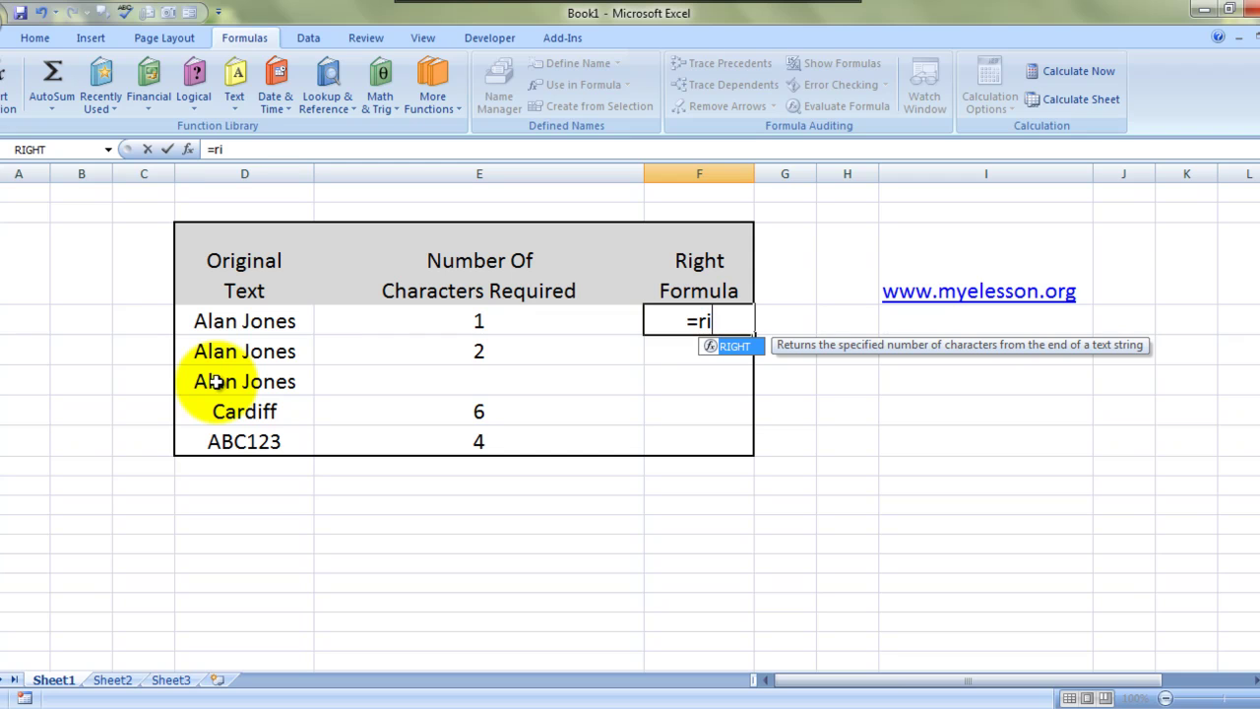
pyautogui.press('Tab')
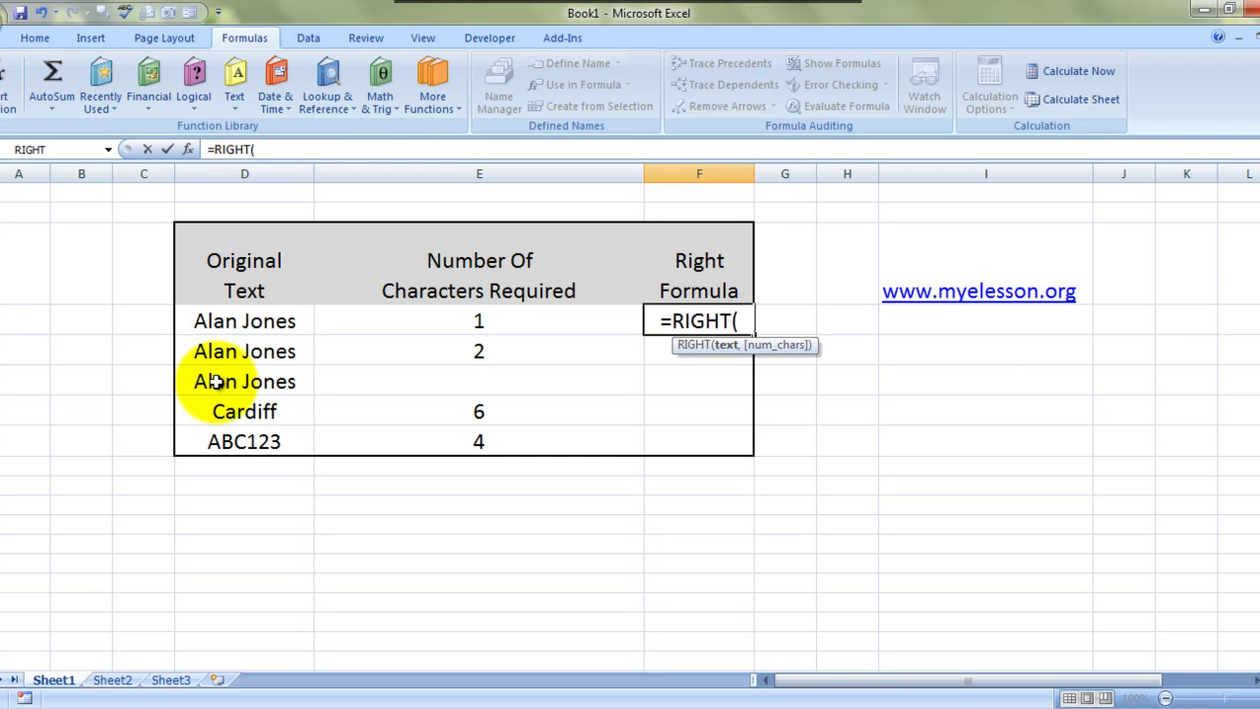
pyautogui.write(',')
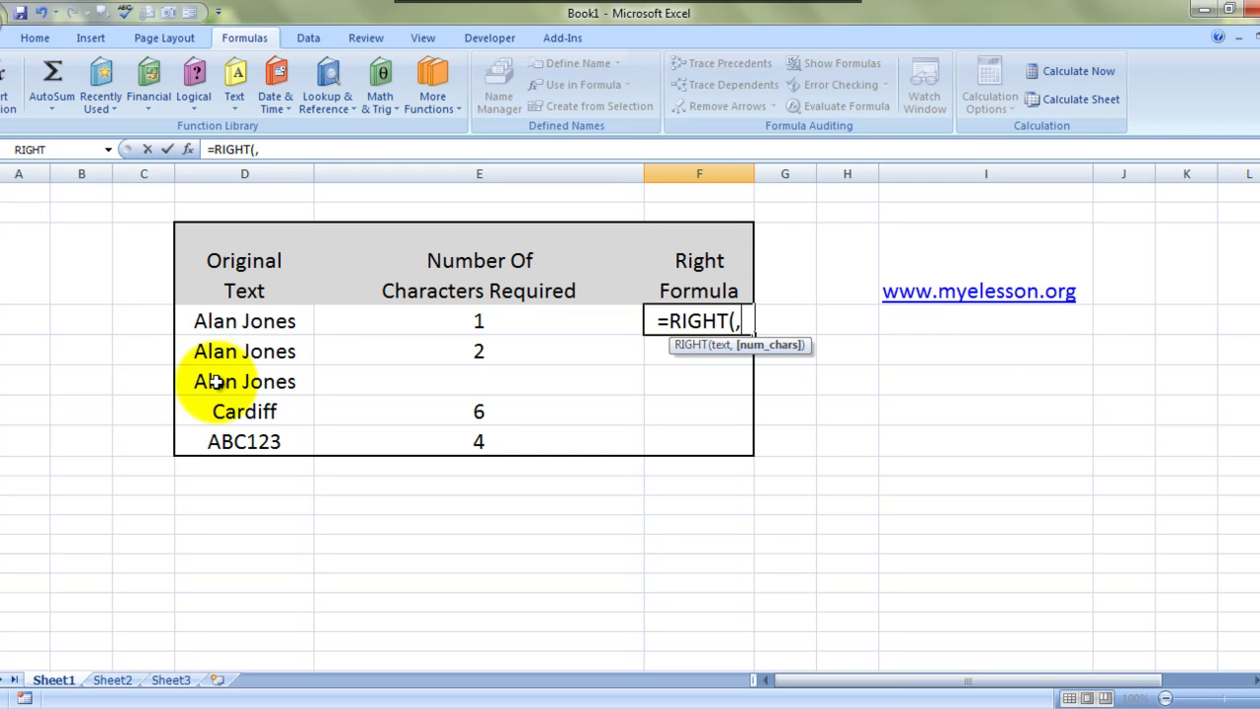
pyautogui.press('BackSpace')
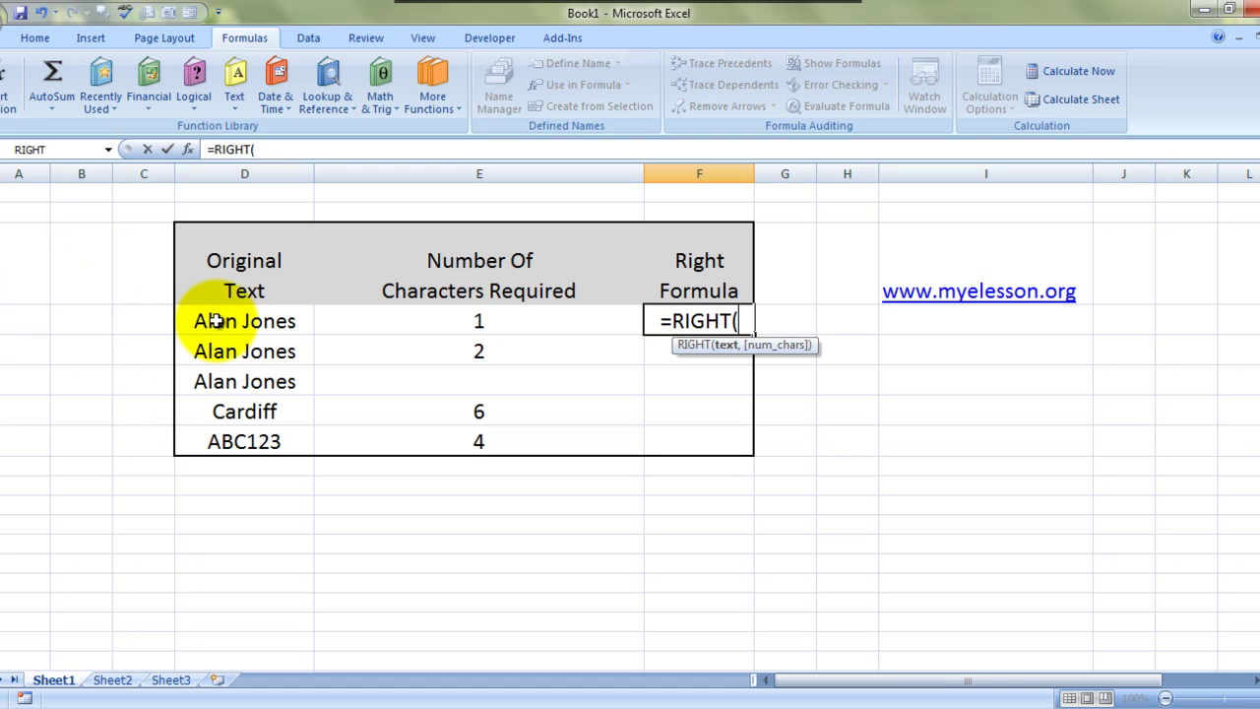
pyautogui.click(215, 321)
pyautogui.write(',')
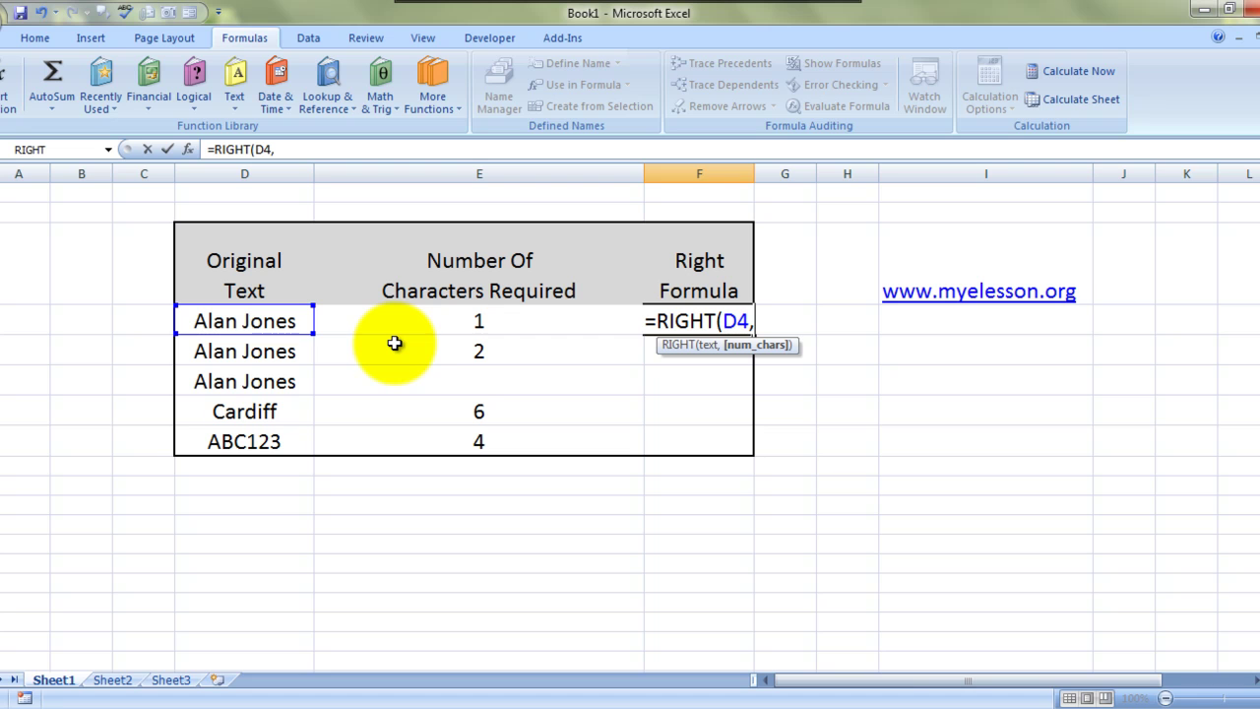
pyautogui.click(480, 320)
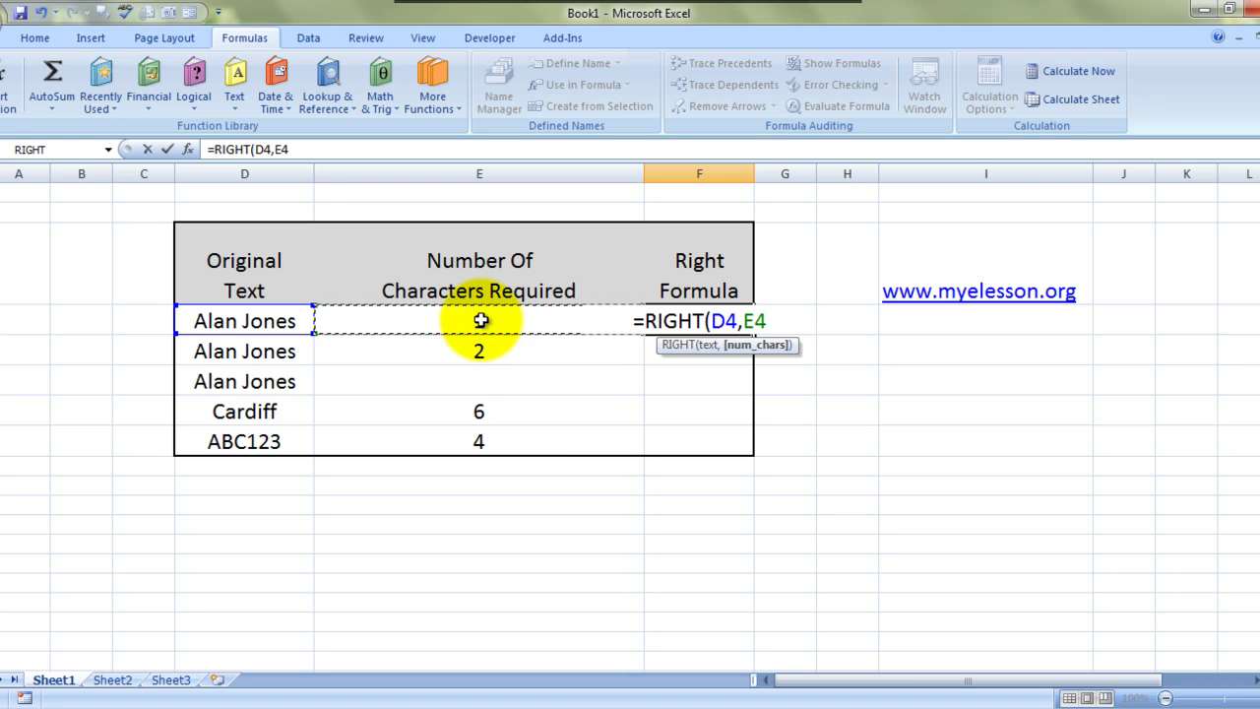
# Step: Complete =RIGHT(D4,E4) in F4 and return to the cell
pyautogui.write(')')
pyautogui.press('Return')
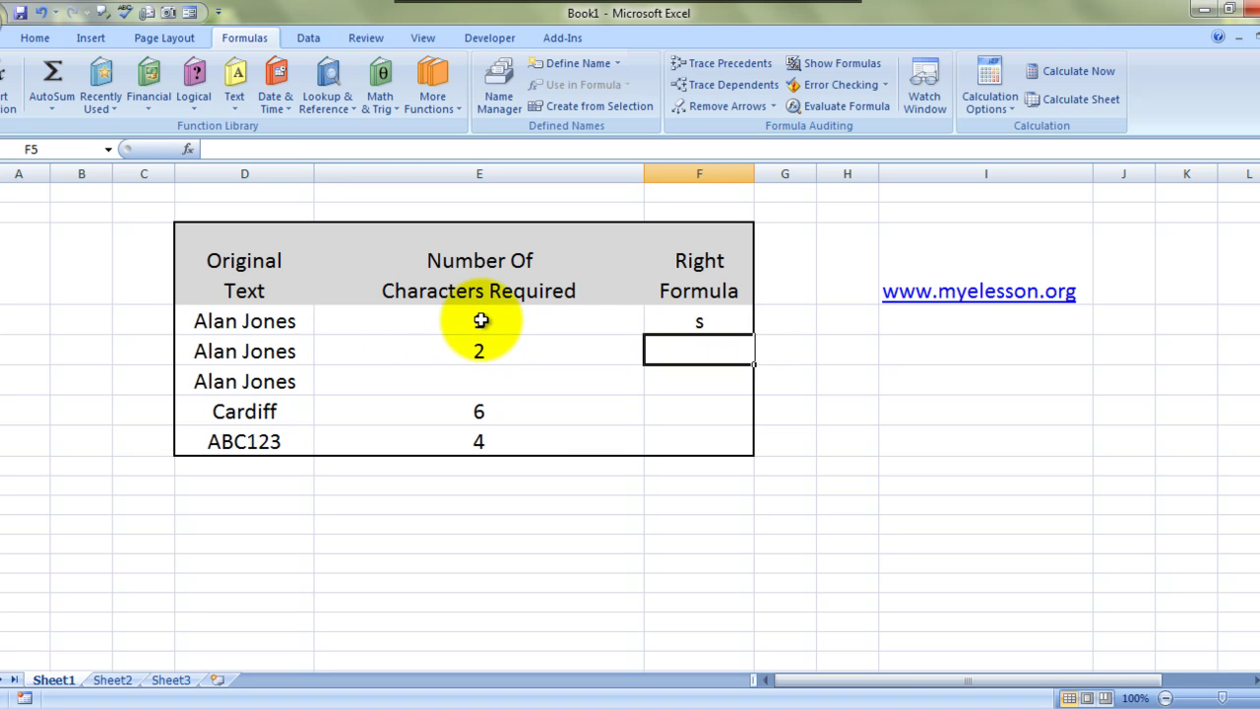
pyautogui.press('Up')
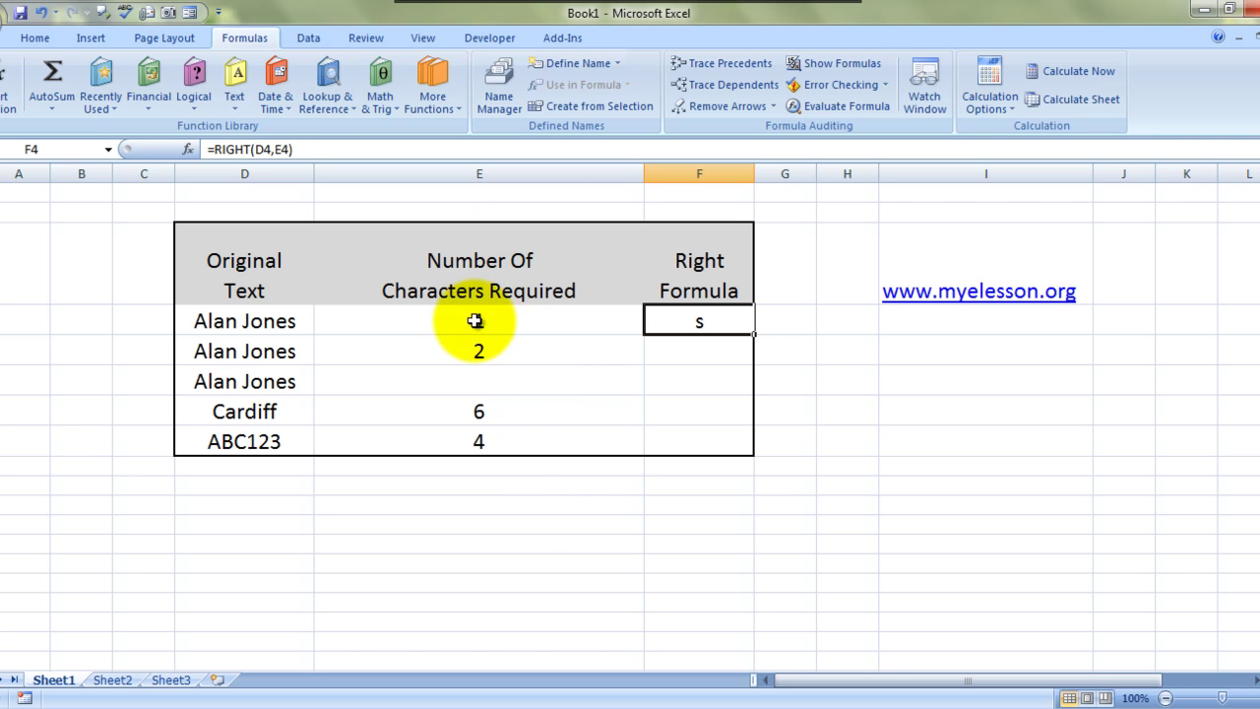
# Step: Change E4's count to 5, then review D4 and F4's =RIGHT(D4,E4) formula
pyautogui.click(475, 320)
pyautogui.write('5')
pyautogui.press('Return')
pyautogui.press('Up')
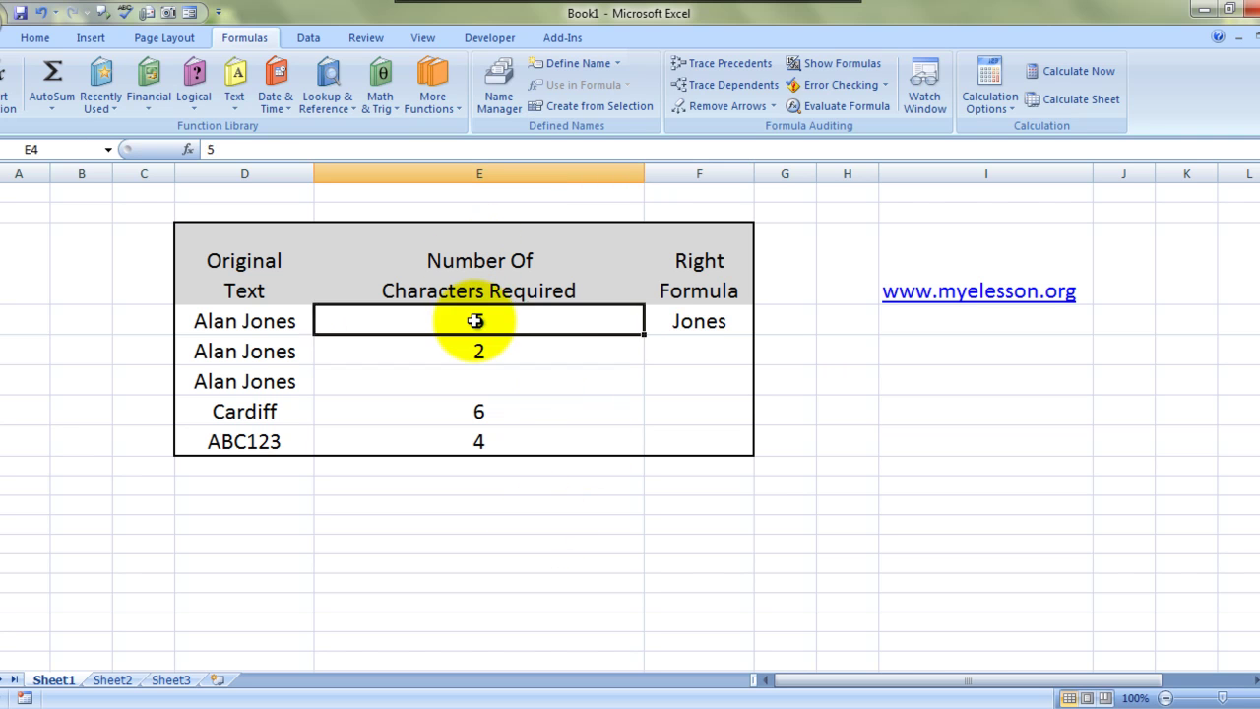
pyautogui.press('Right')
pyautogui.press('Right')
pyautogui.click(476, 320)
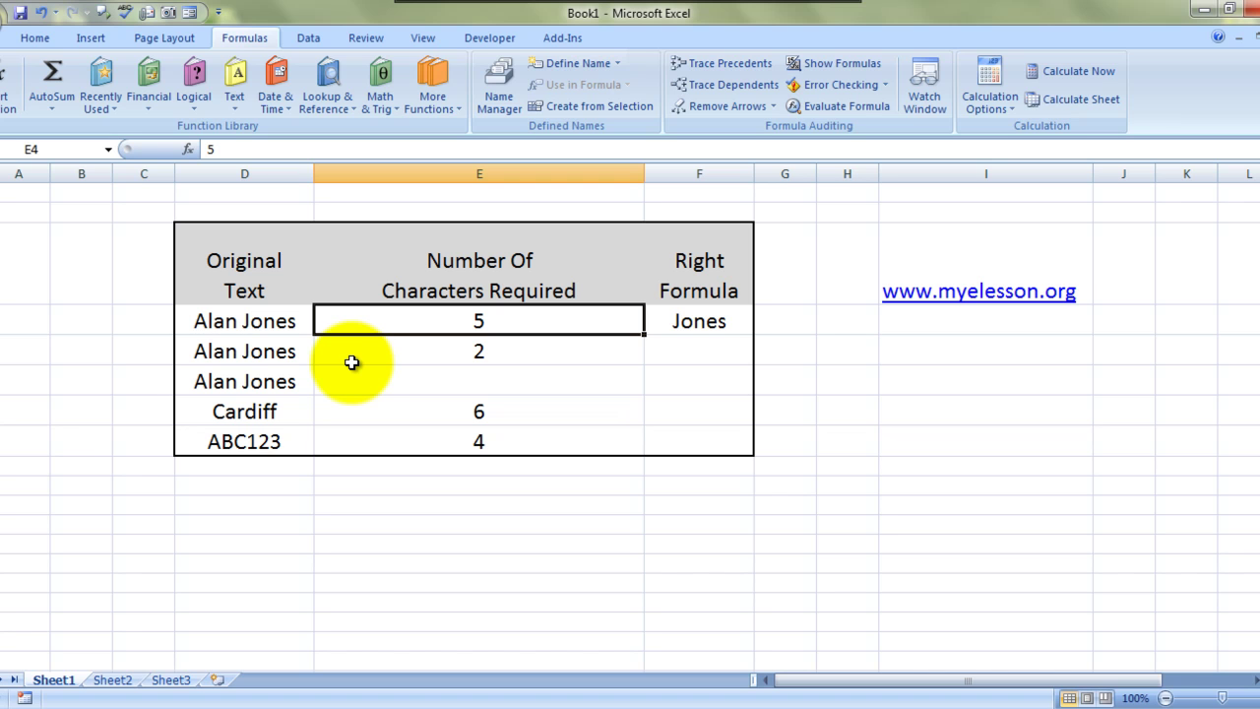
pyautogui.click(253, 322)
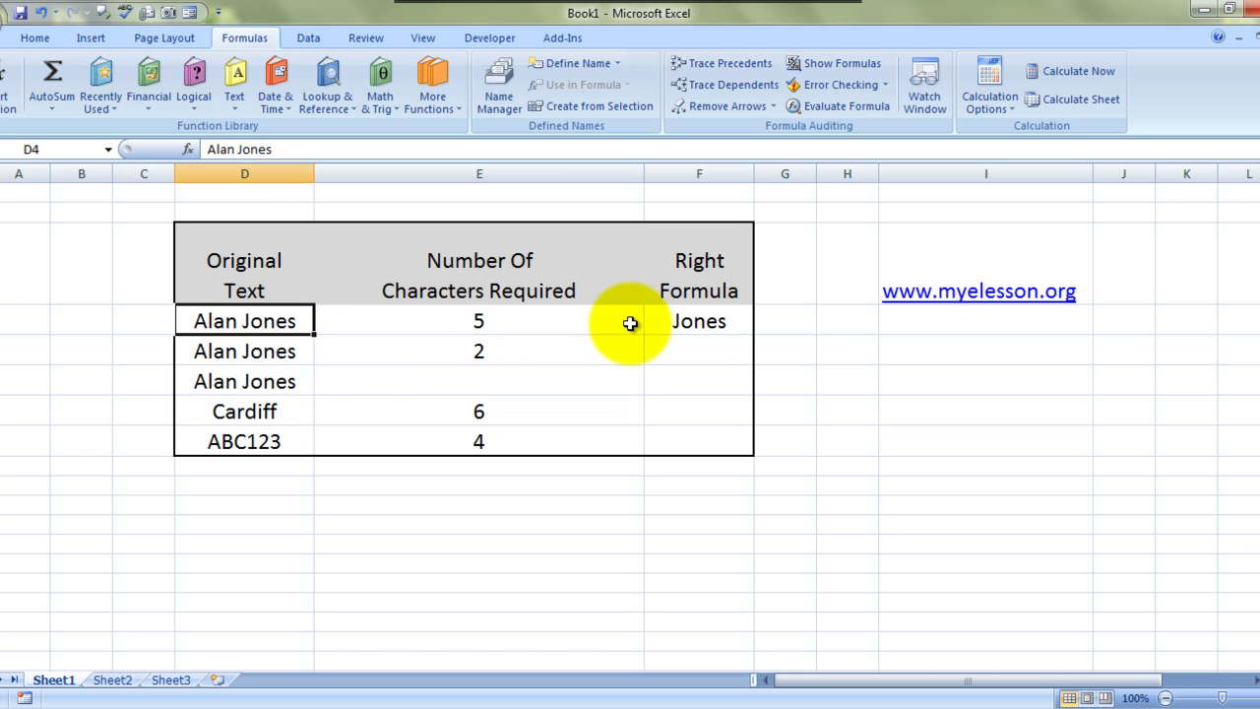
pyautogui.click(696, 322)
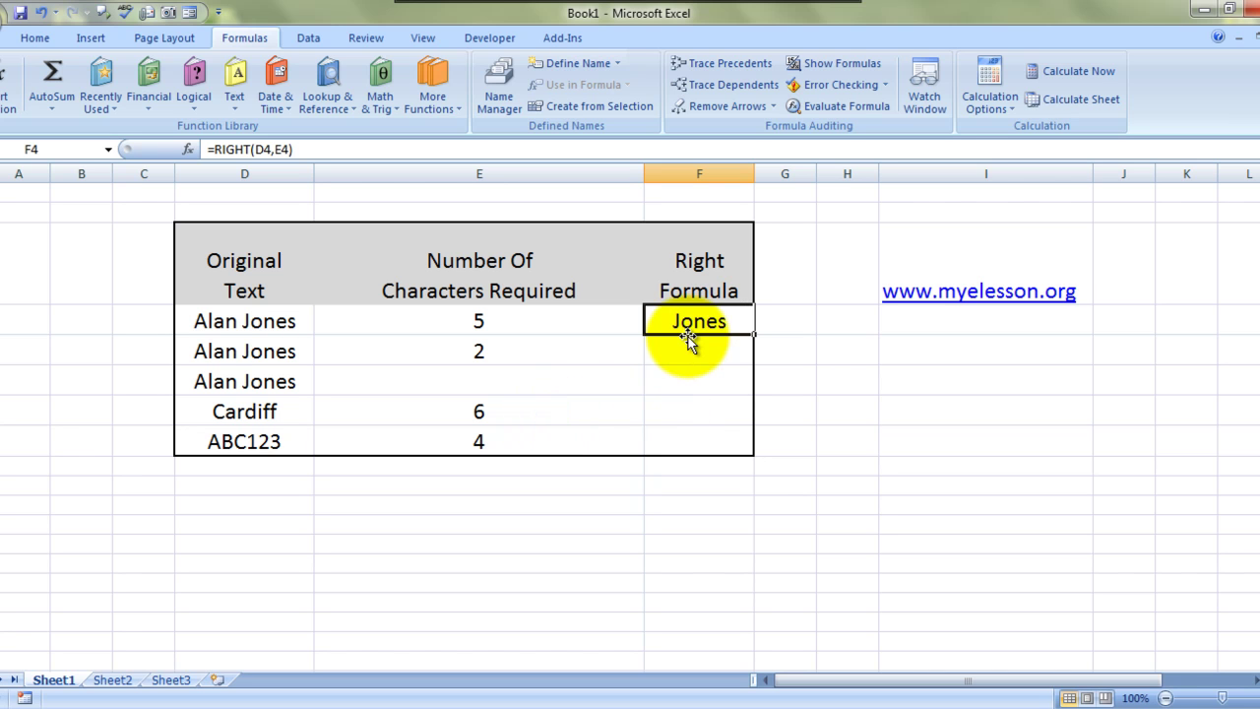
# Step: Enter =RIGHT(D5,E5) in F5, replacing a mistaken E8 reference, so it shows 'es'
pyautogui.click(716, 369)
pyautogui.press('Up')
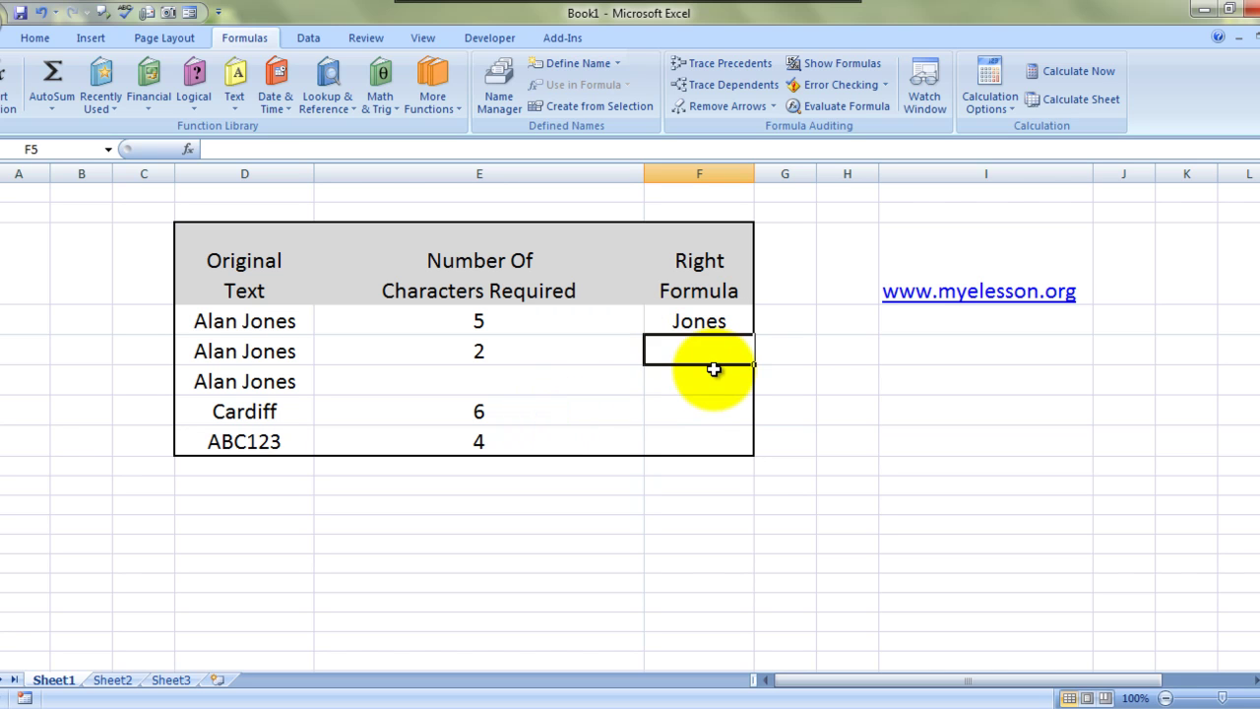
pyautogui.write('=r')
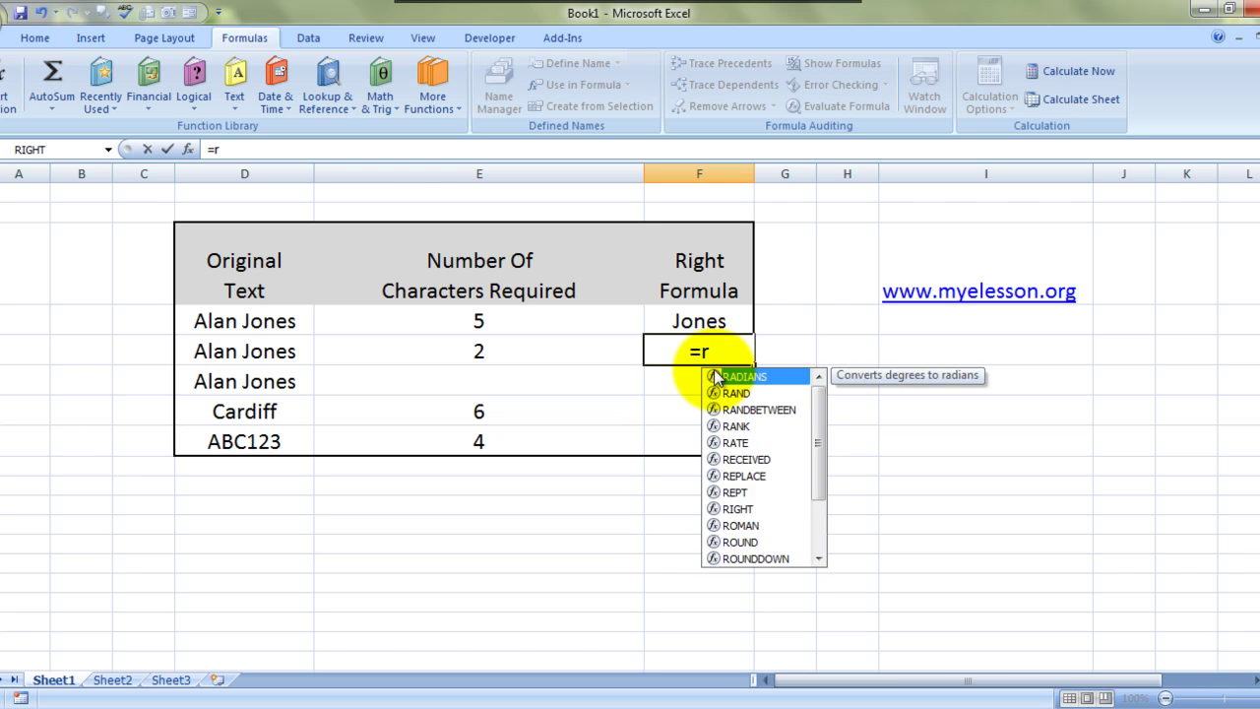
pyautogui.write('ig')
pyautogui.press('Tab')
pyautogui.press('Left')
pyautogui.press('Left')
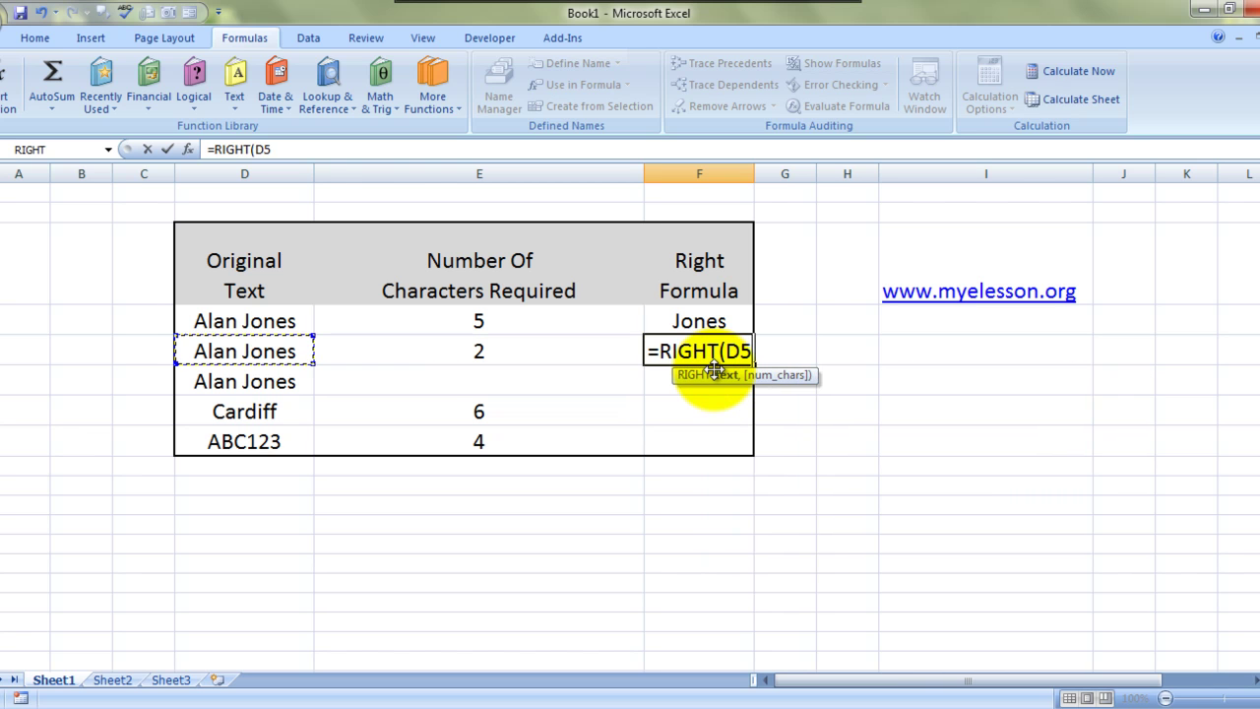
pyautogui.write(',')
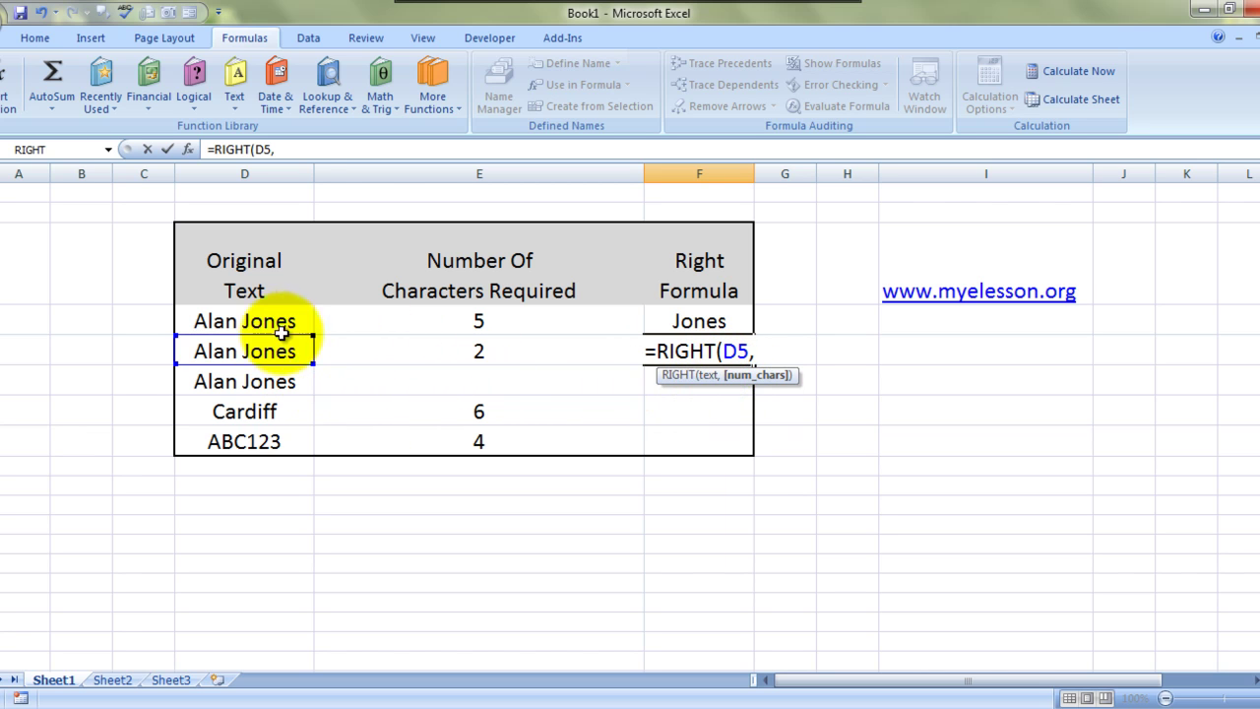
pyautogui.click(502, 429)
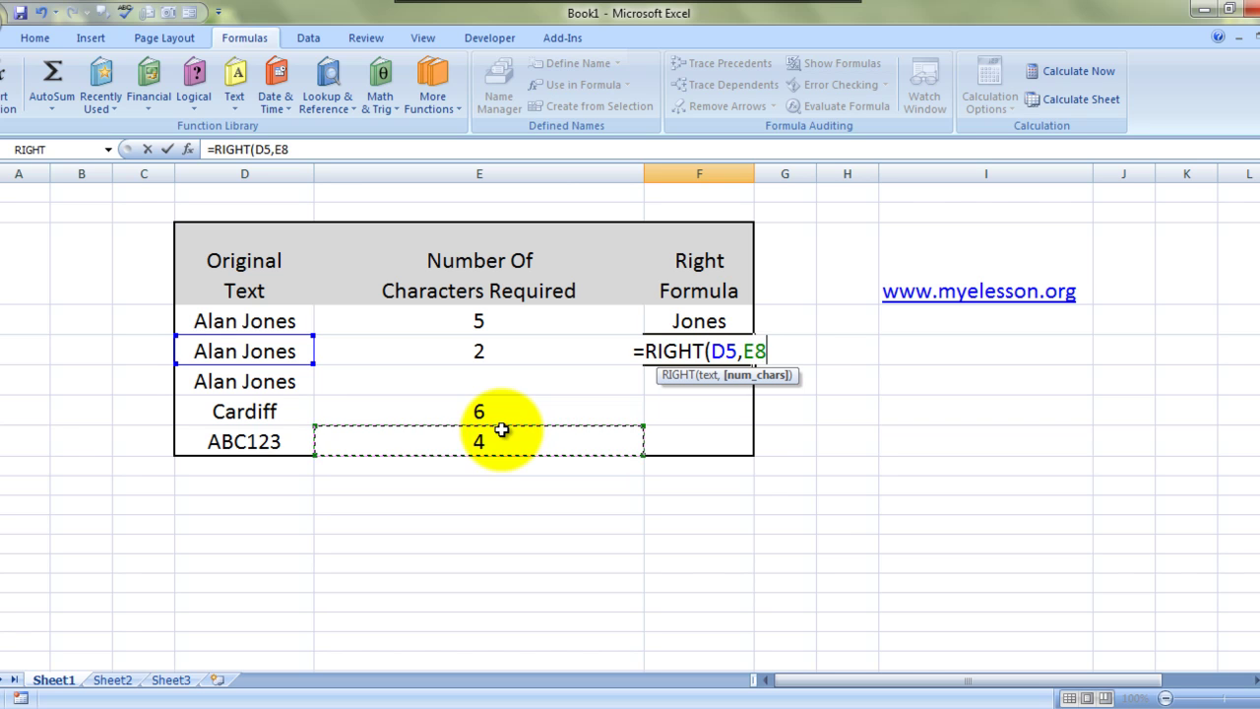
pyautogui.press('BackSpace')
pyautogui.press('BackSpace')
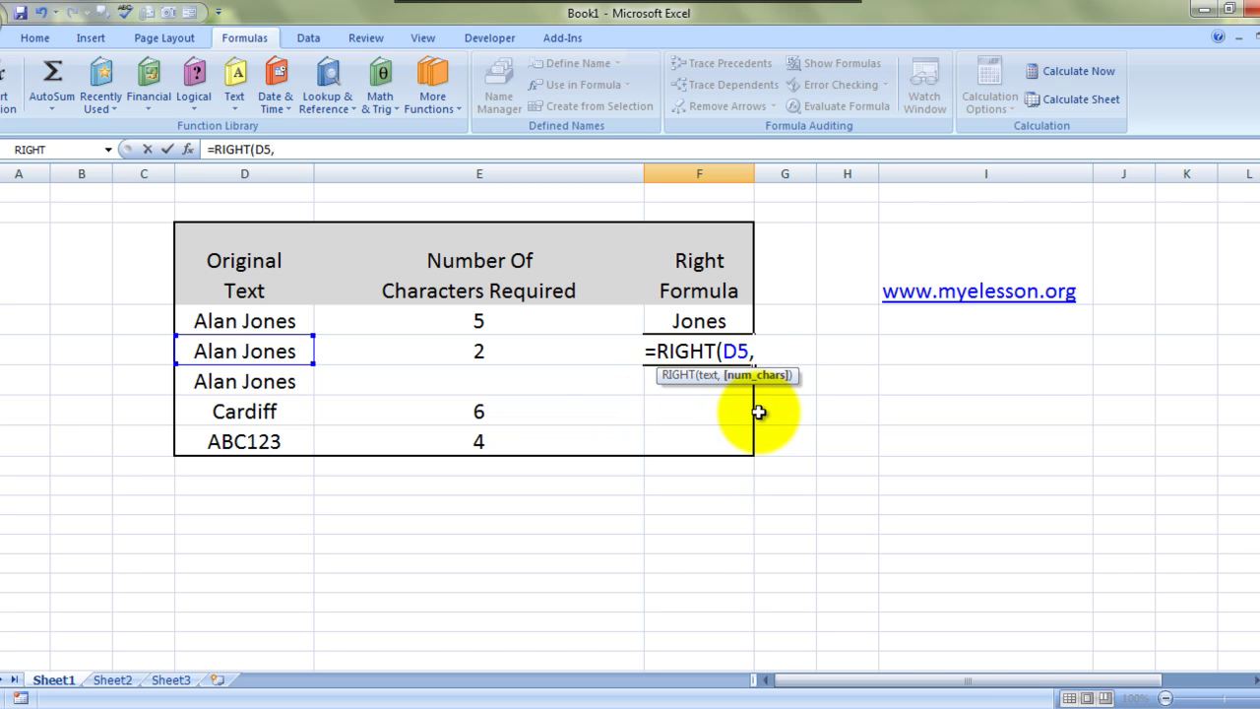
pyautogui.click(509, 351)
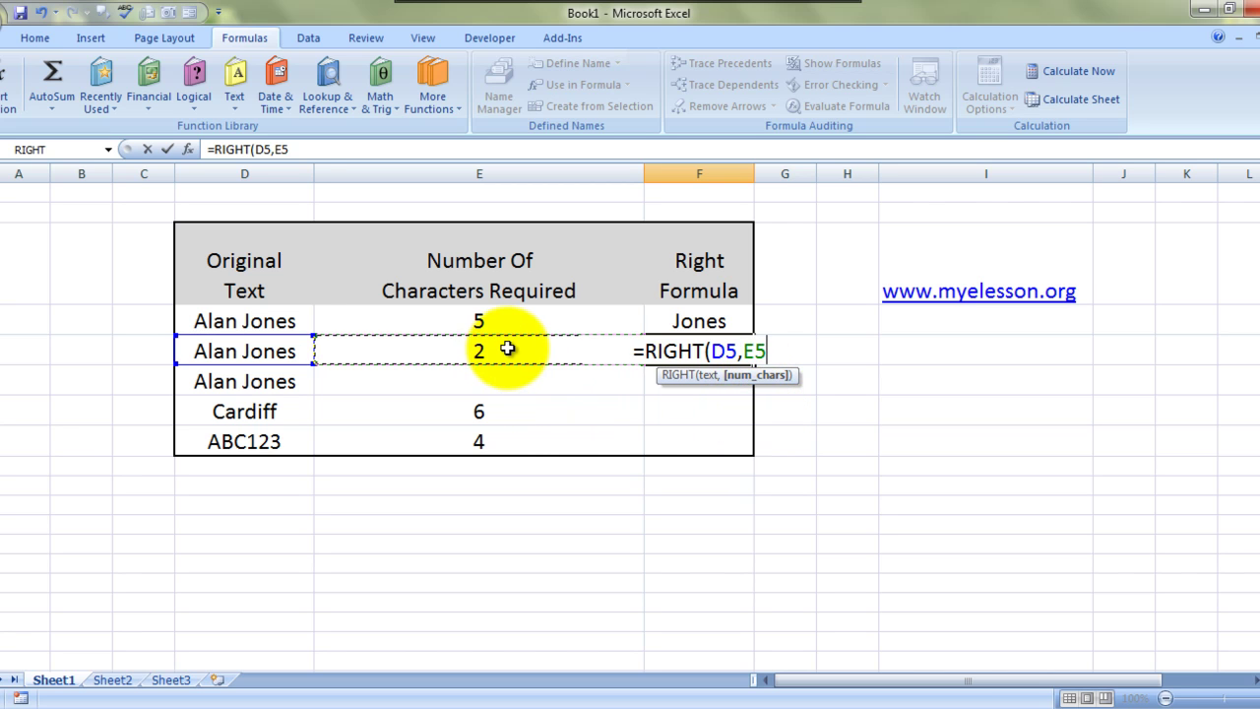
pyautogui.write(')')
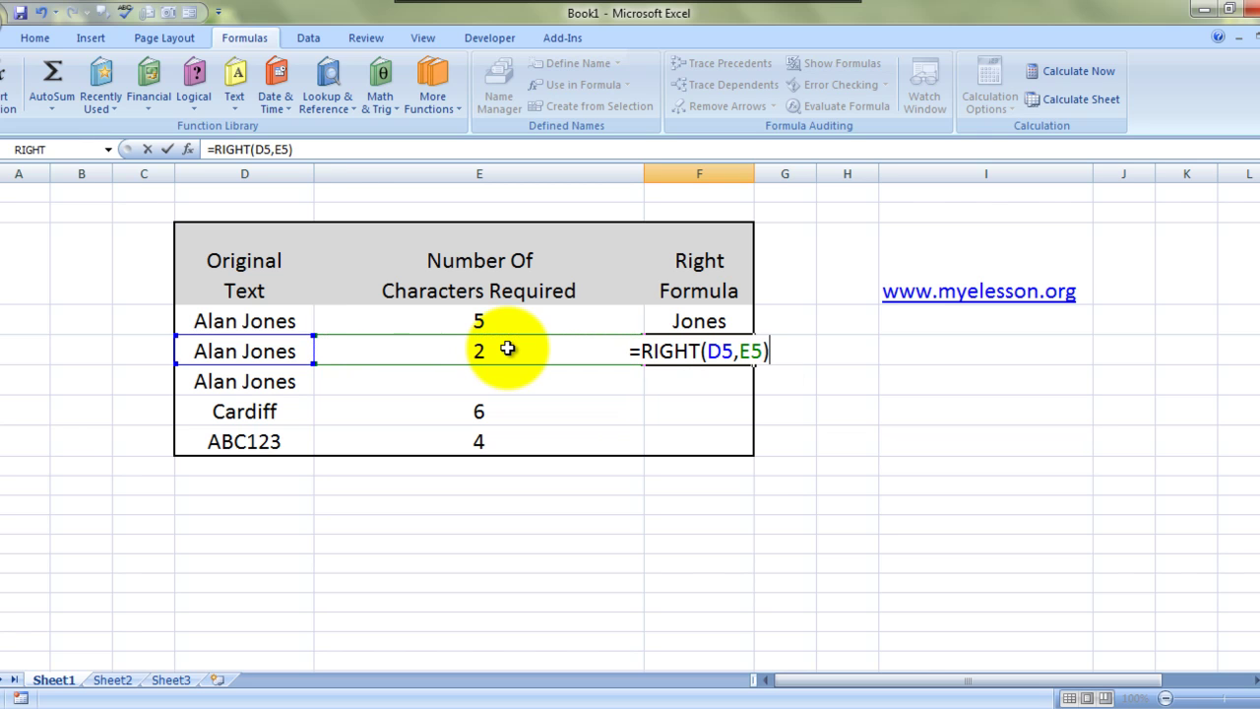
pyautogui.press('Return')
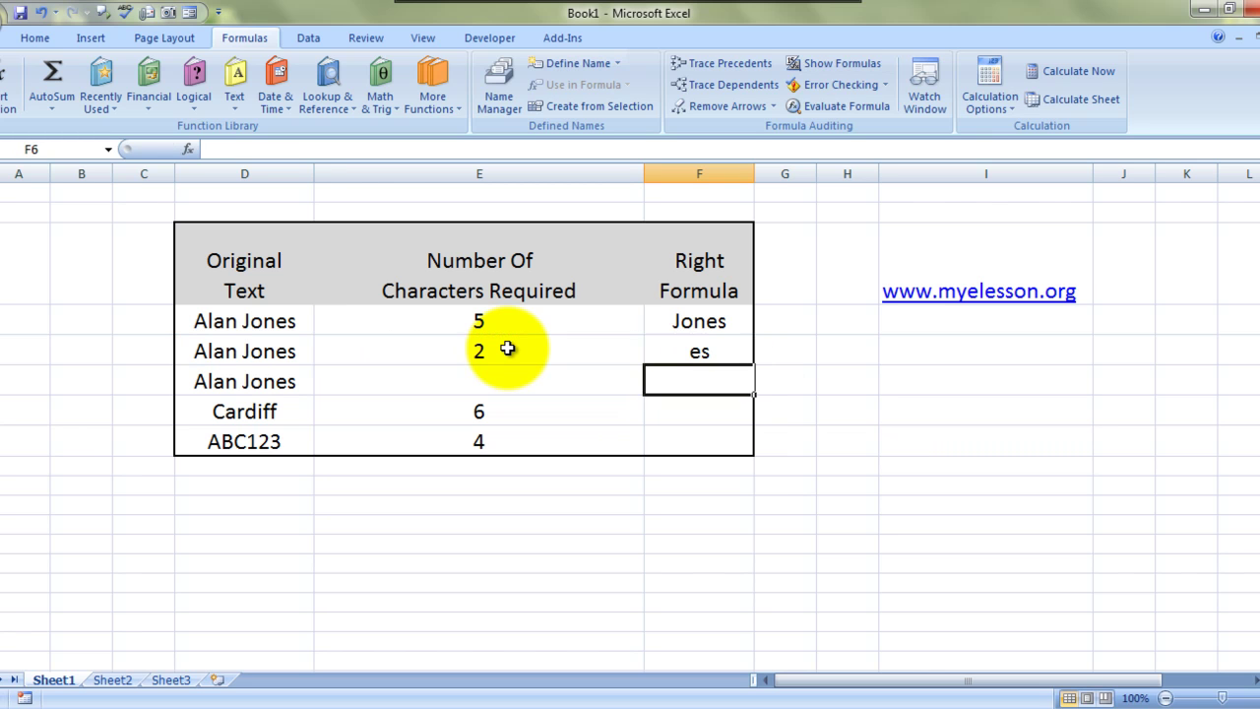
pyautogui.press('Up')
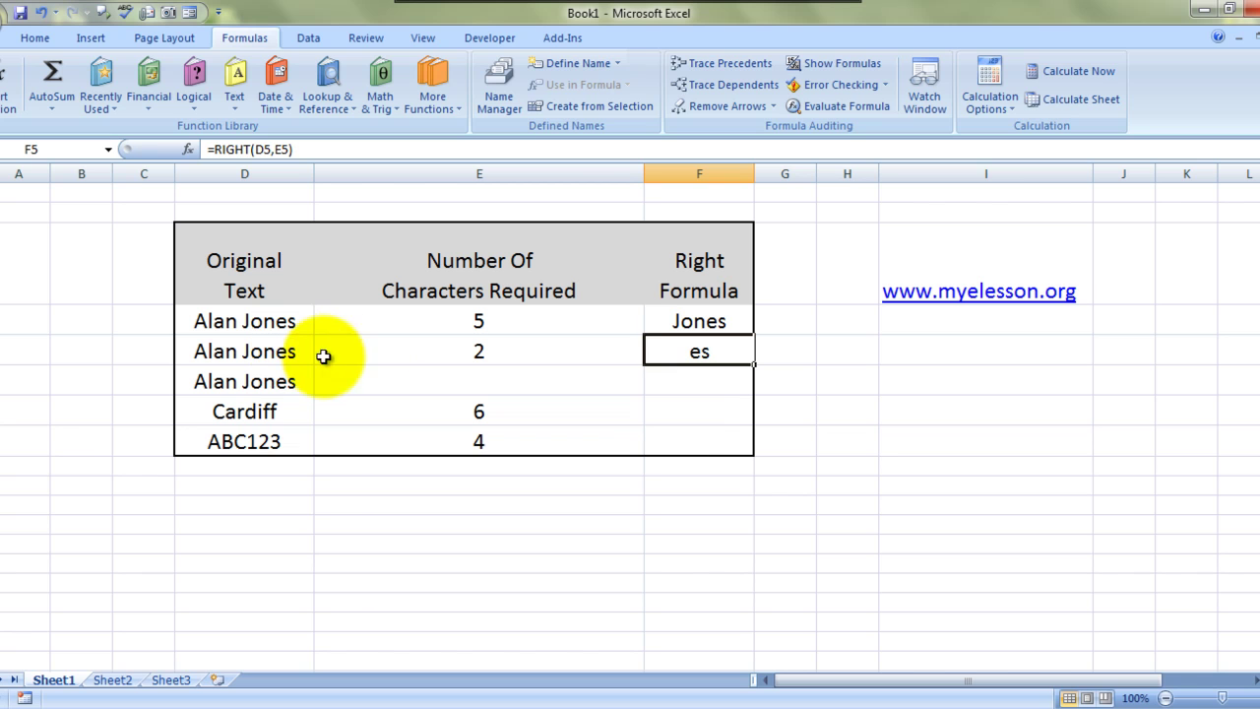
# Step: Enter =RIGHT(D6,7) in F6 to return the last 7 characters of D6
pyautogui.click(698, 384)
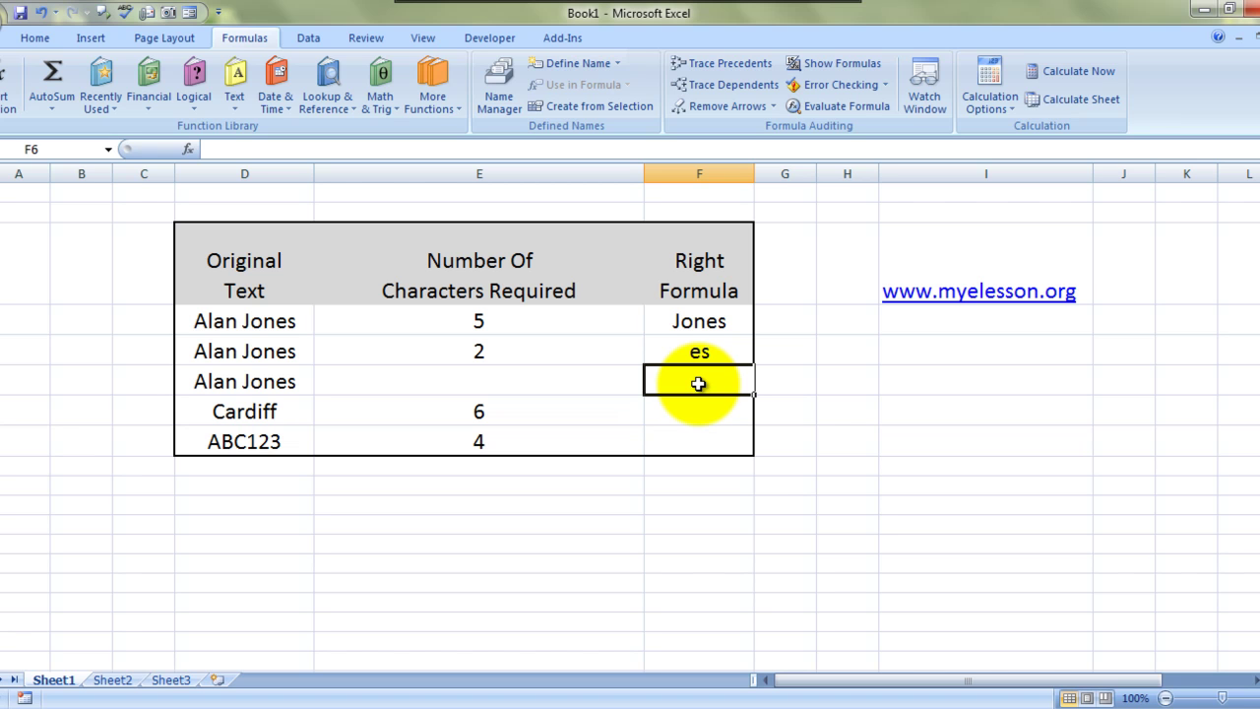
pyautogui.write('=rig')
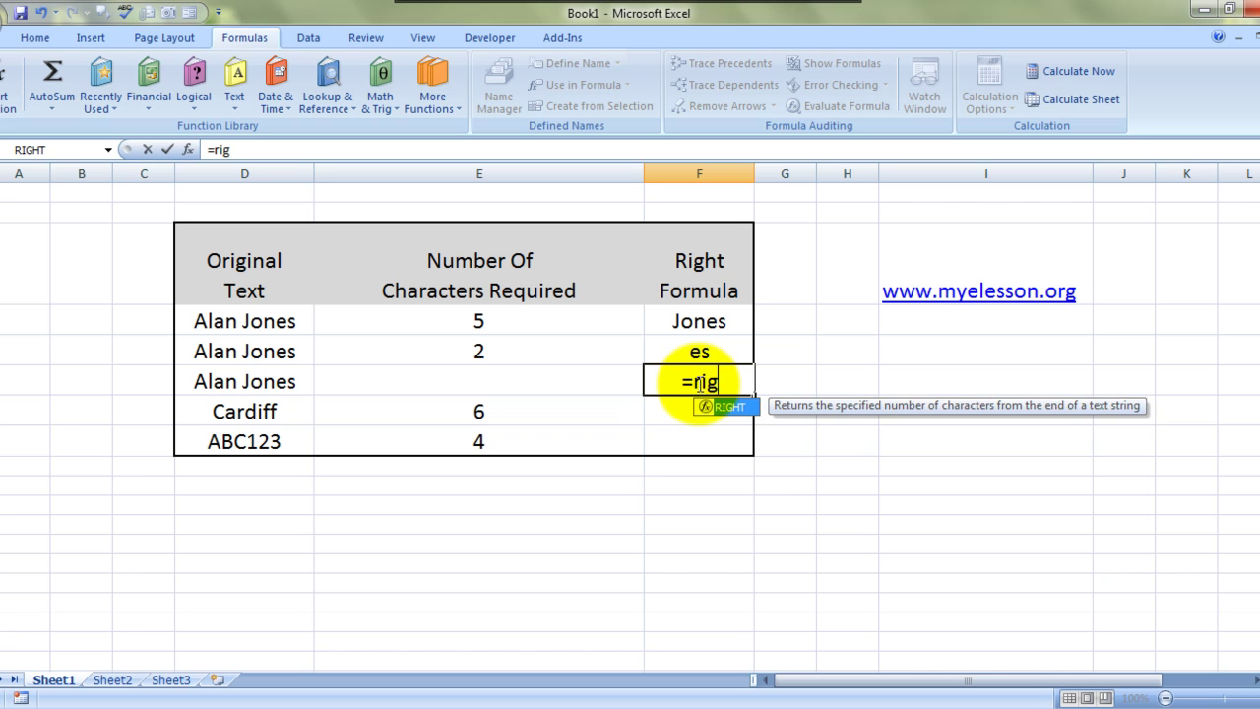
pyautogui.press('Tab')
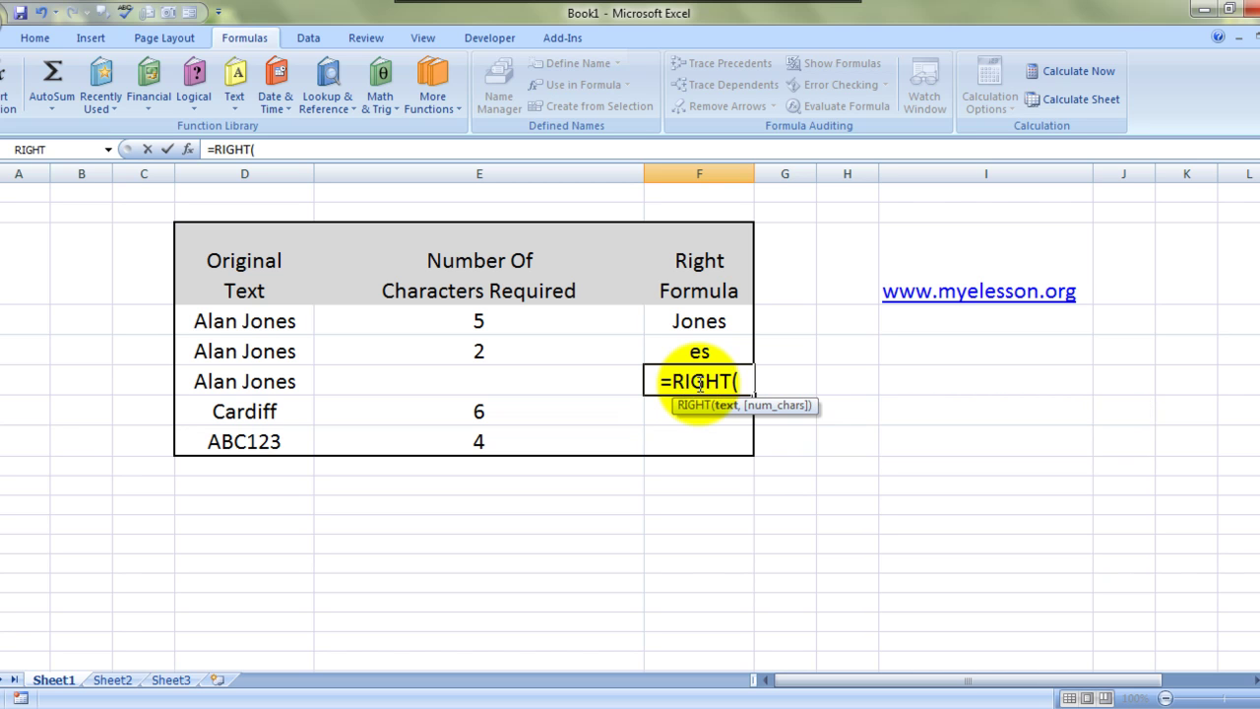
pyautogui.click(220, 382)
pyautogui.write(',')
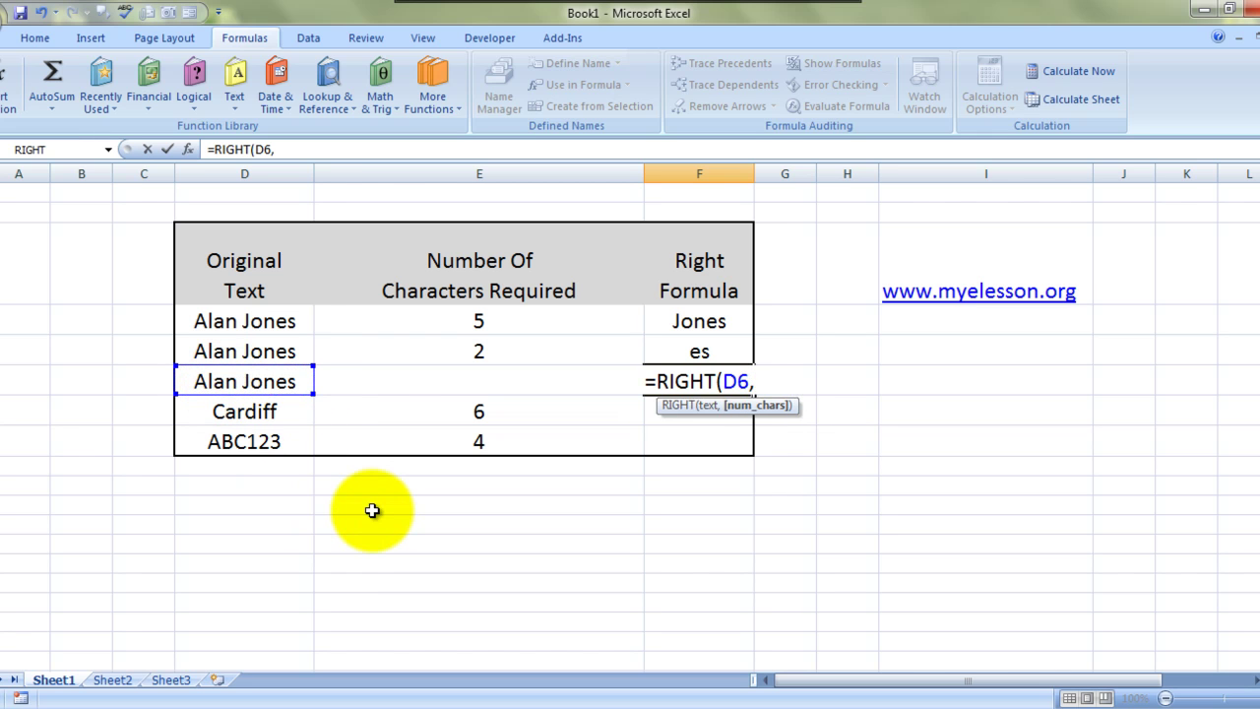
pyautogui.write('7')
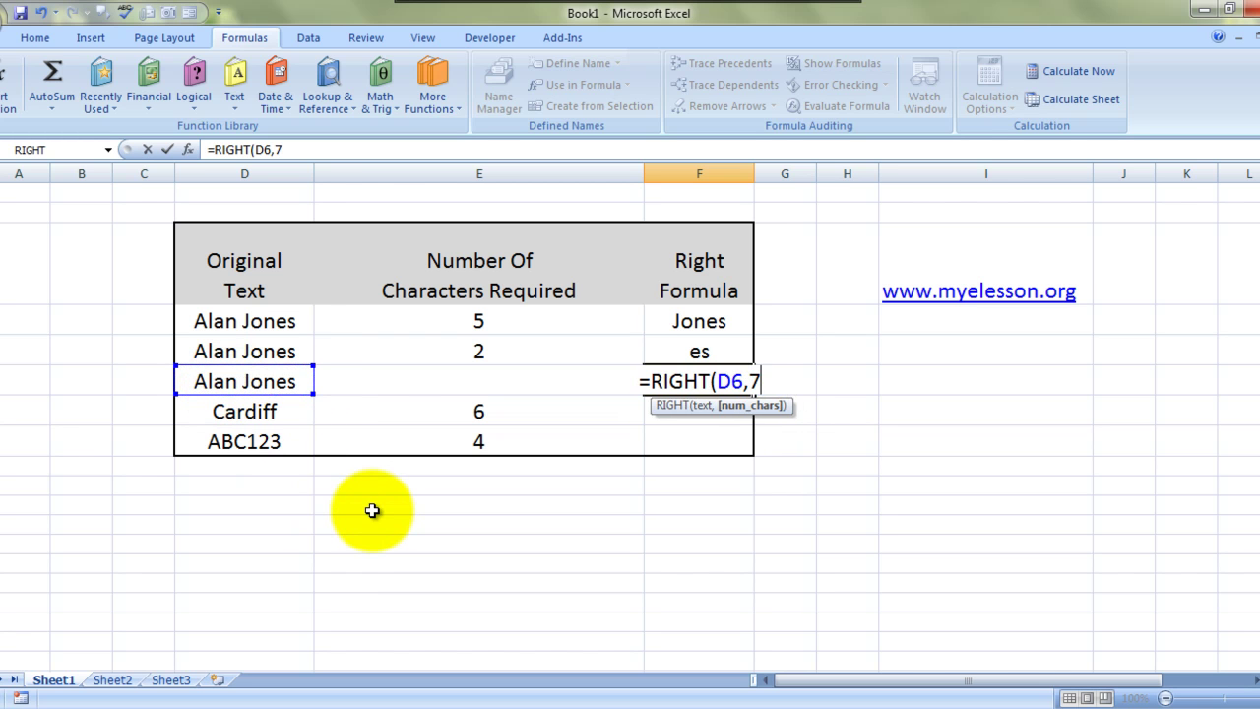
pyautogui.write(')')
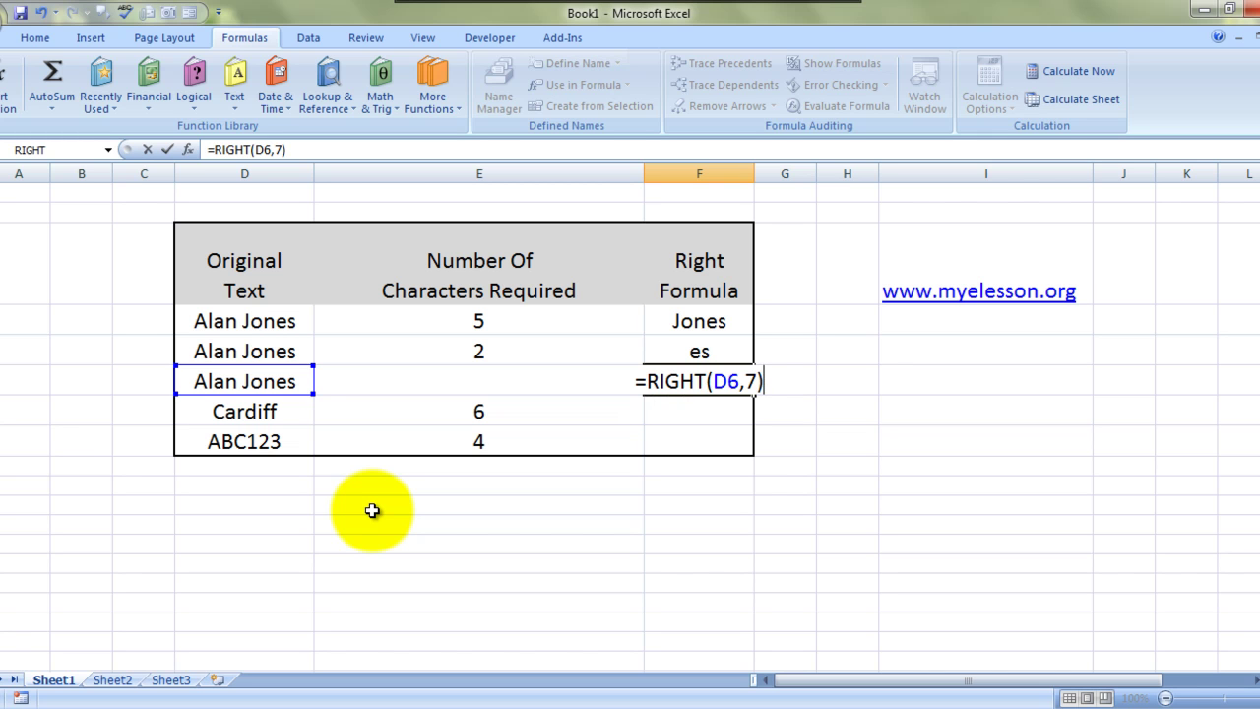
pyautogui.press('Return')
pyautogui.press('Up')
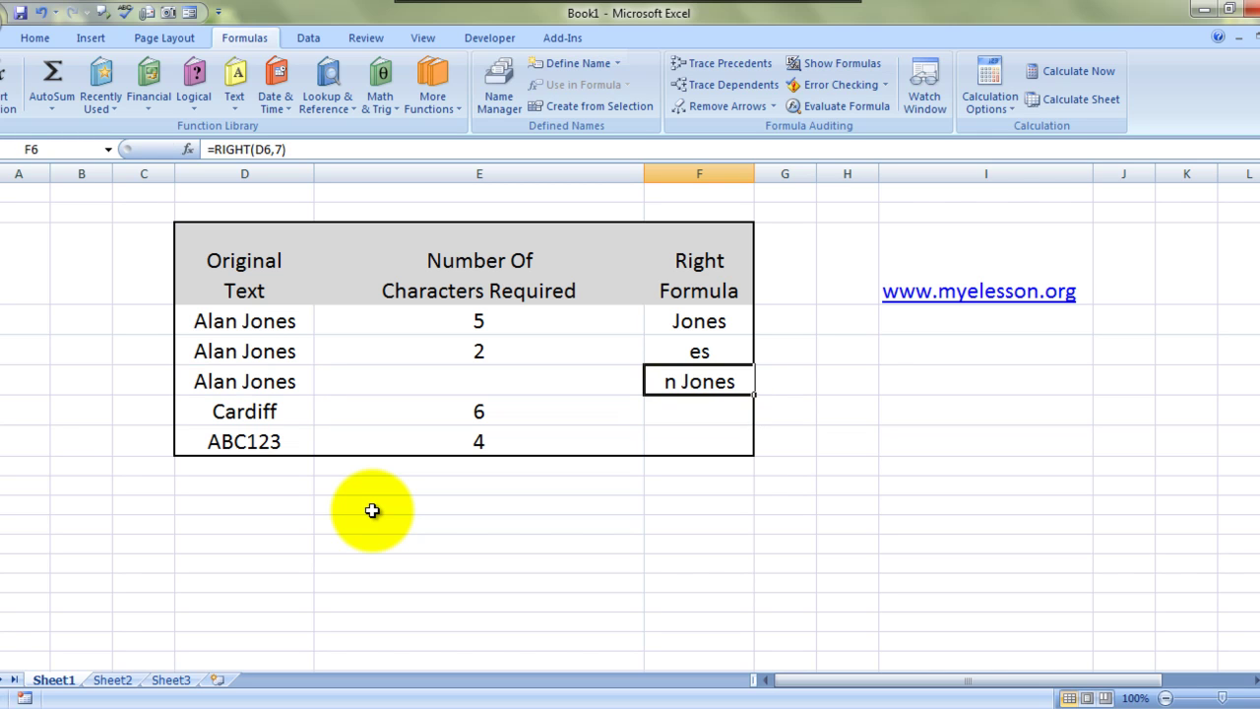
pyautogui.press('Down')
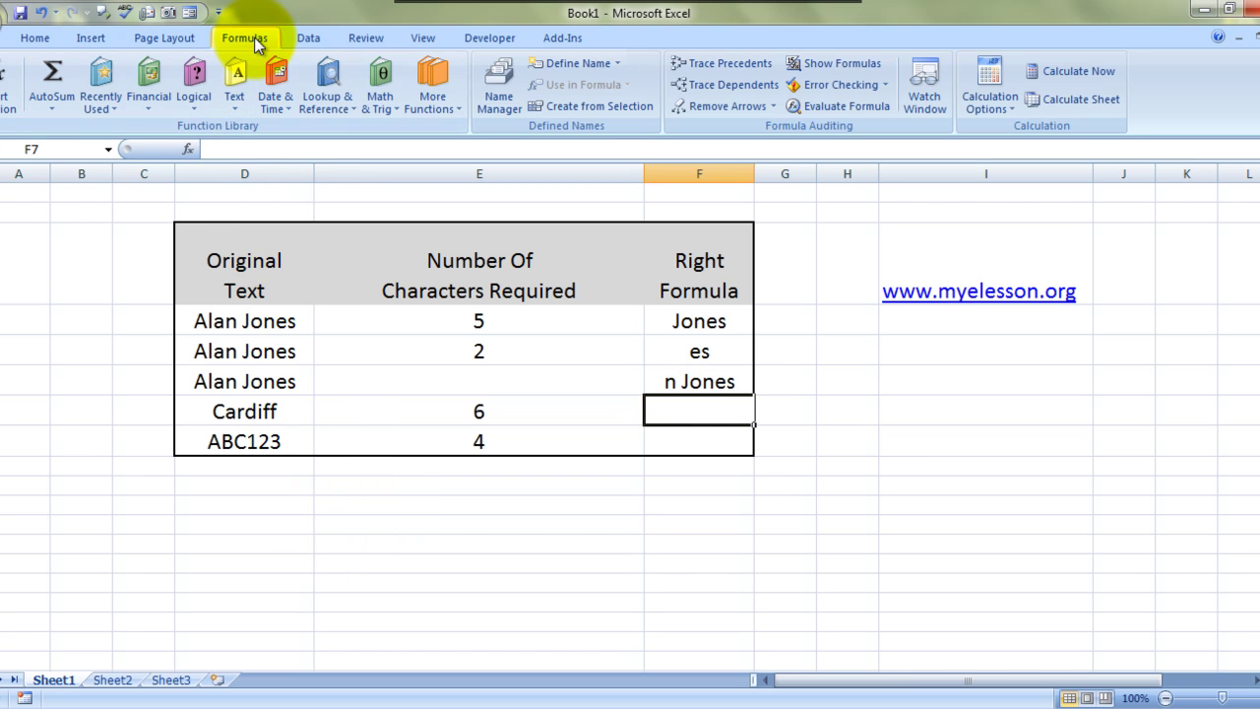
# Step: Use Insert Function to put =RIGHT(D7,E7) in F7, returning 'ardiff' from Cardiff
pyautogui.click(12, 96)
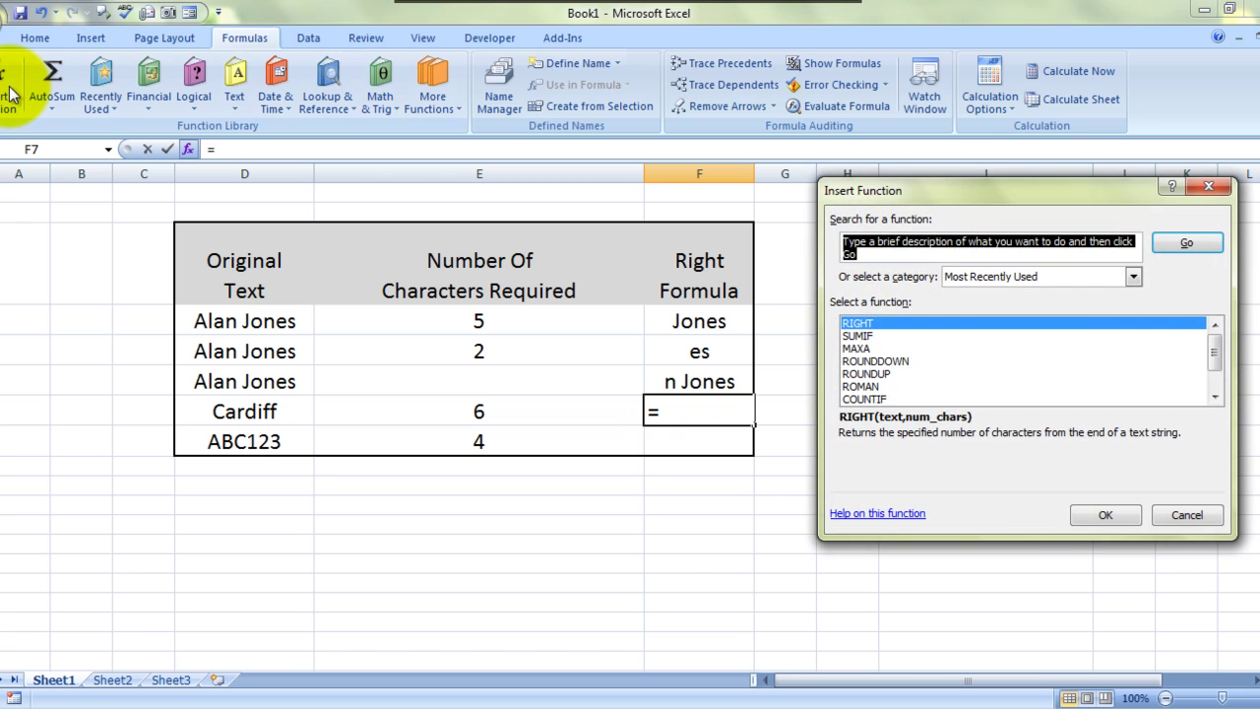
pyautogui.write('r')
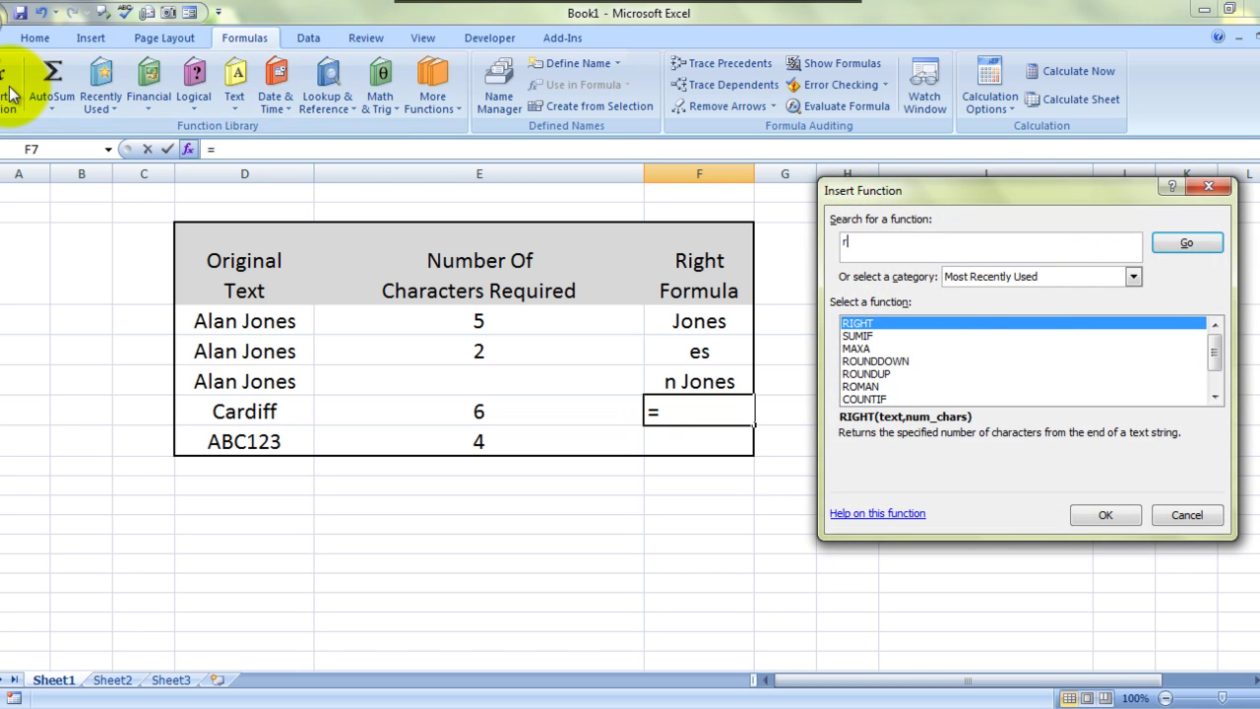
pyautogui.write('ight')
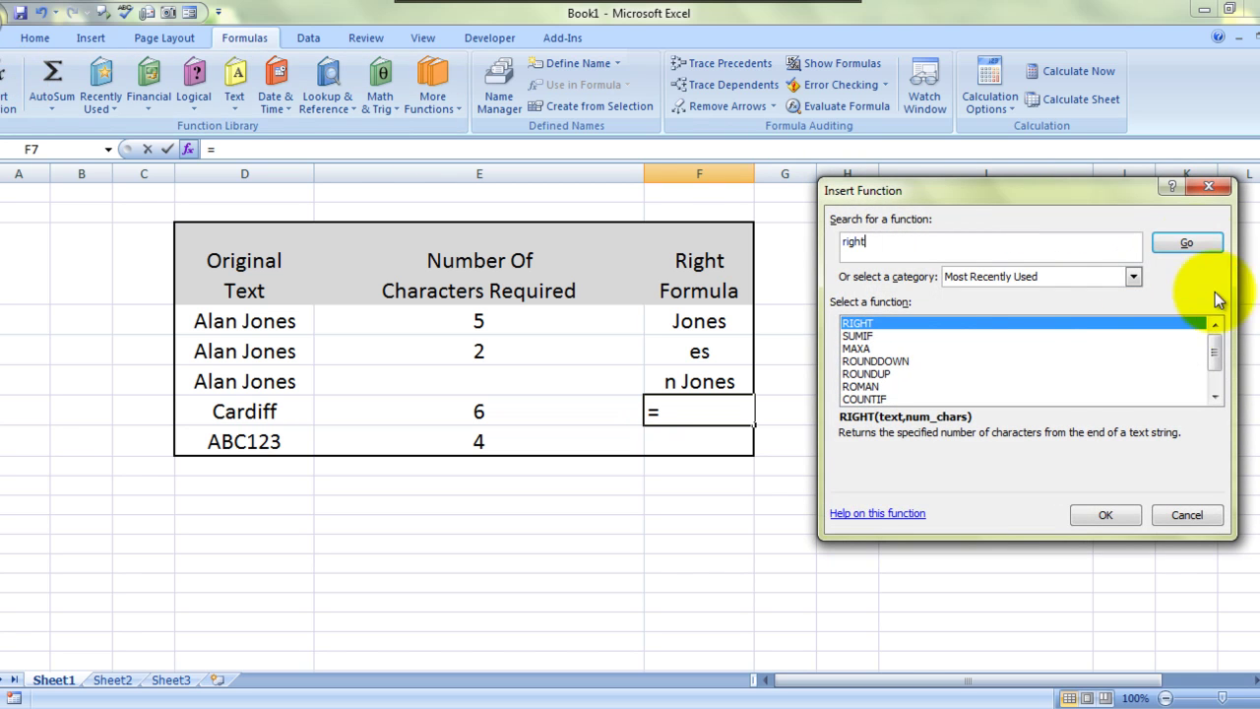
pyautogui.click(1197, 244)
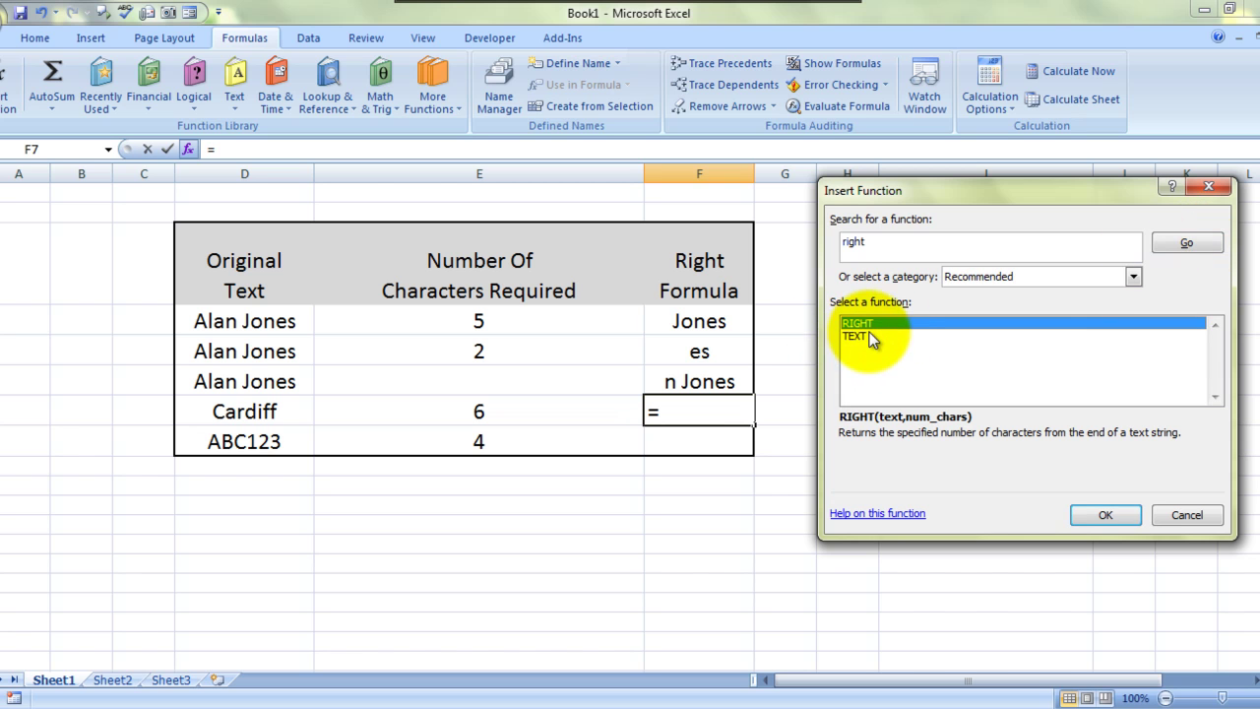
pyautogui.click(1106, 514)
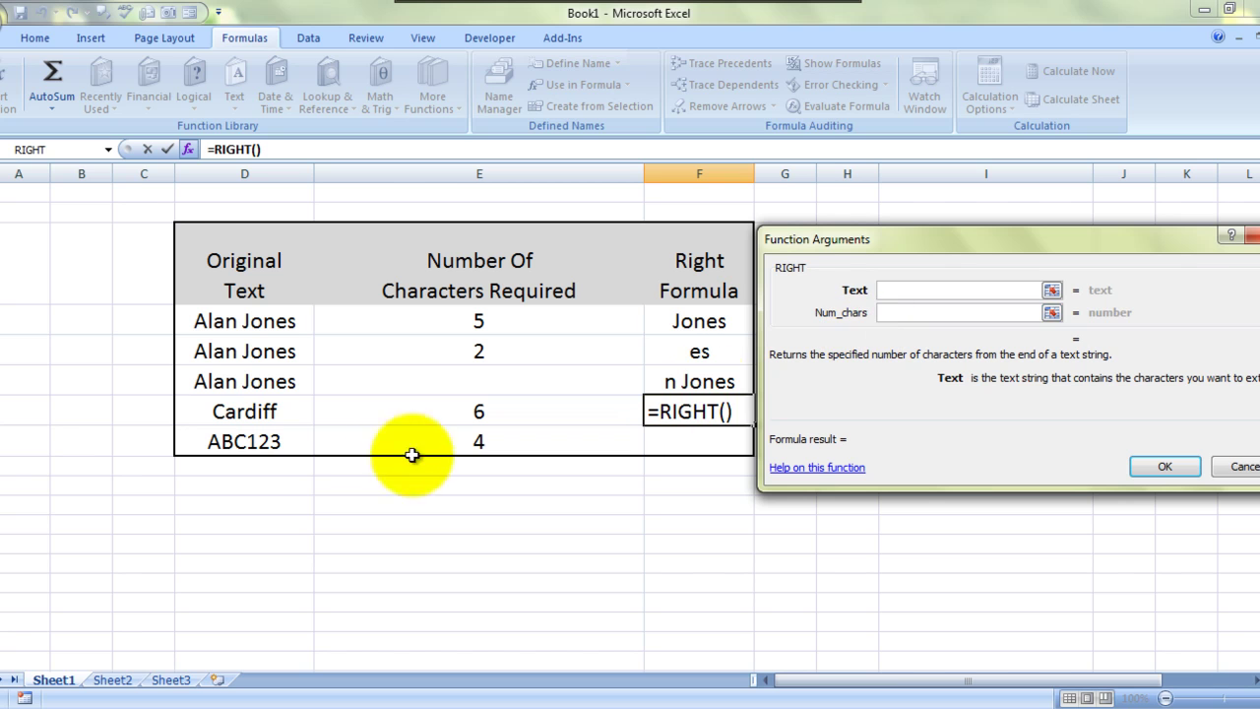
pyautogui.click(254, 410)
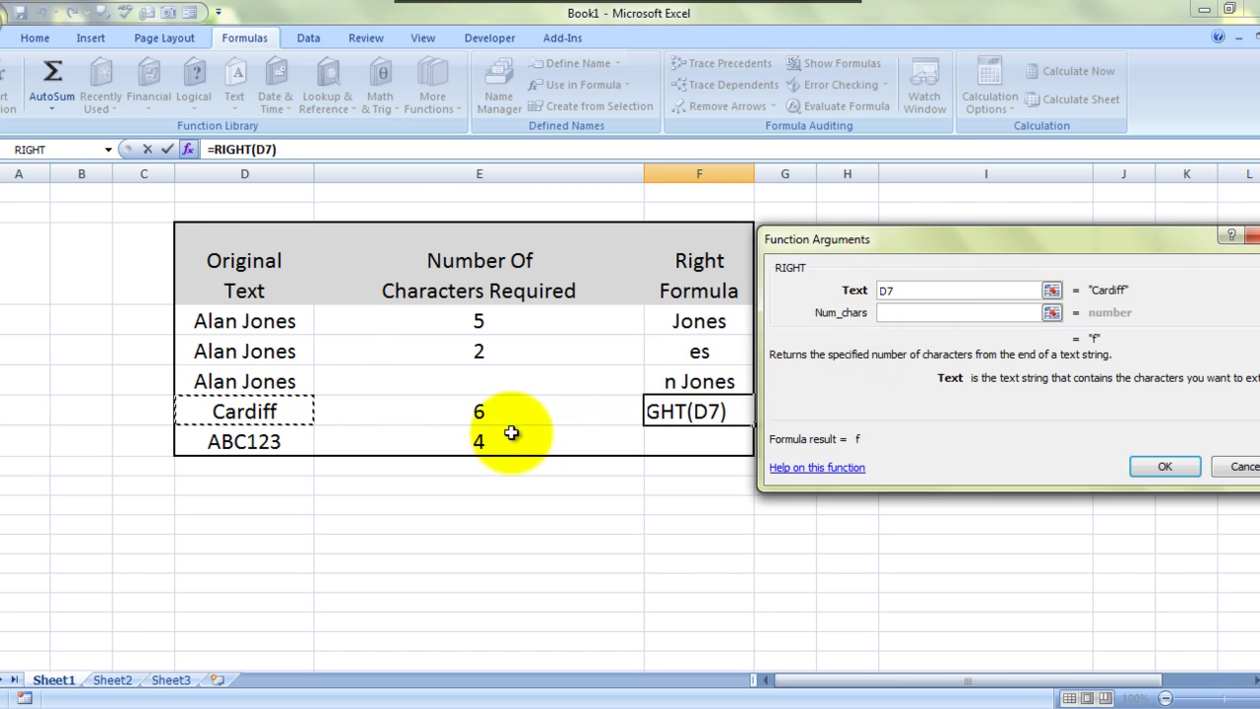
pyautogui.click(912, 312)
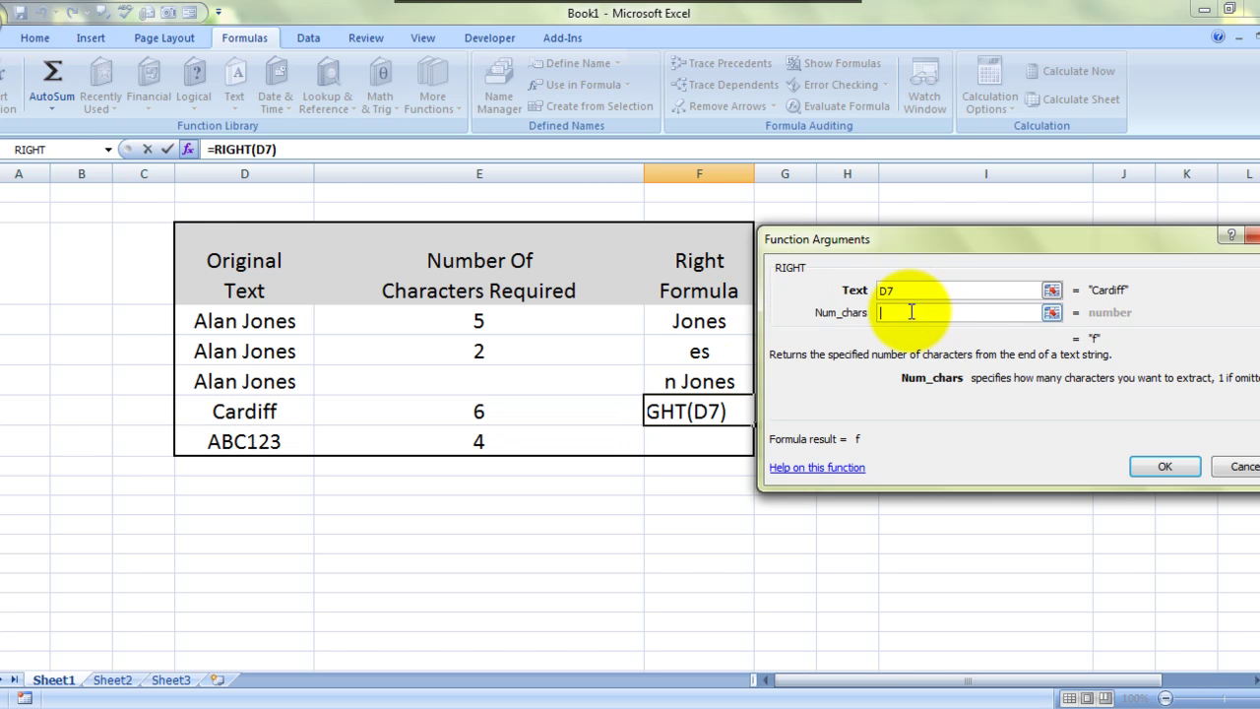
pyautogui.click(478, 411)
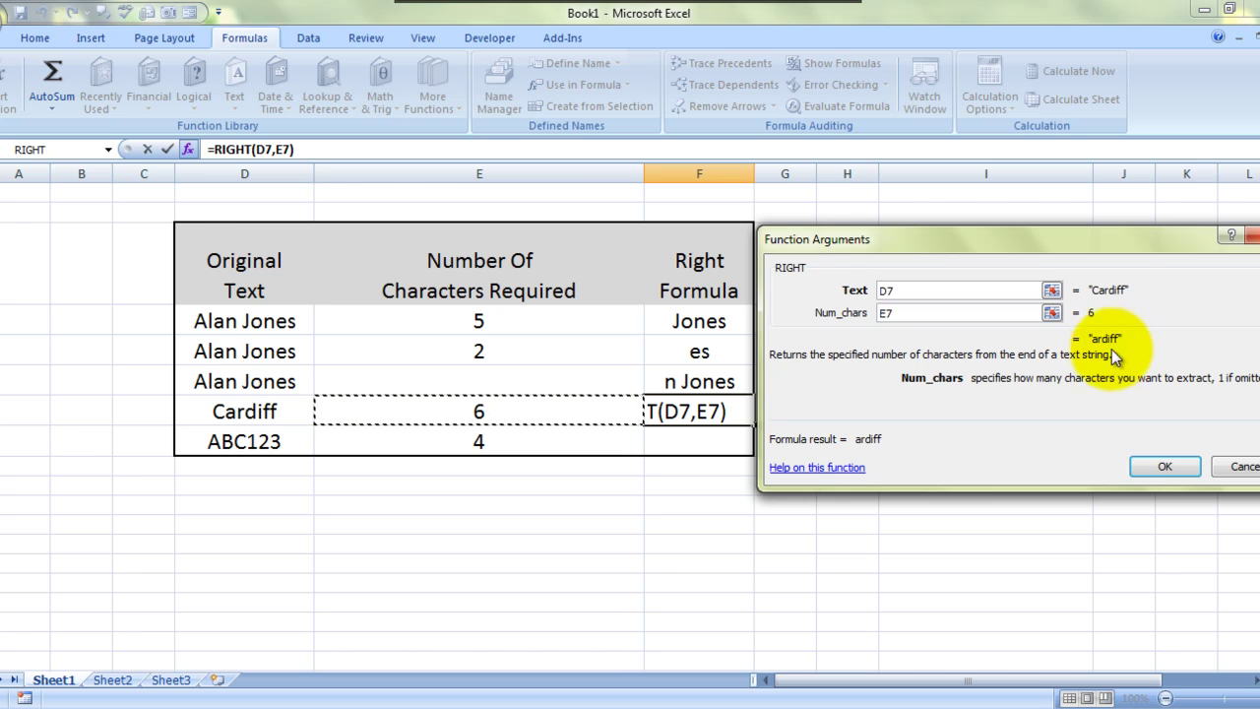
pyautogui.click(1159, 464)
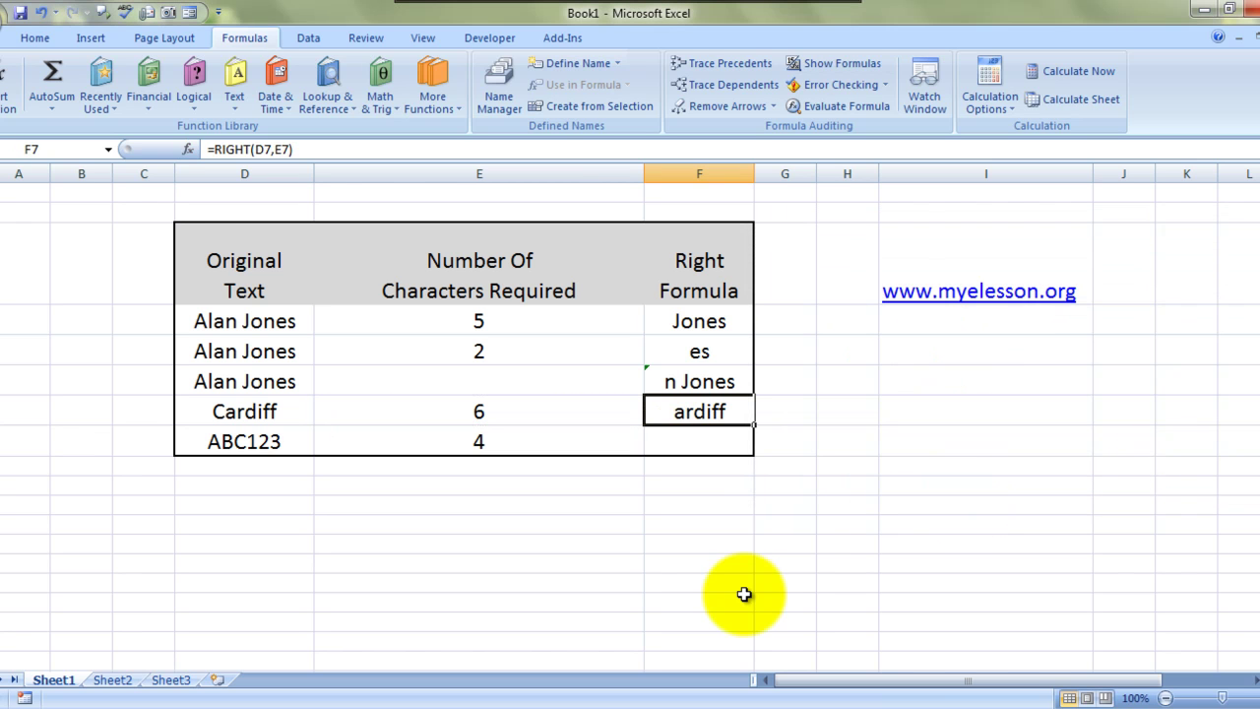
pyautogui.click(719, 449)
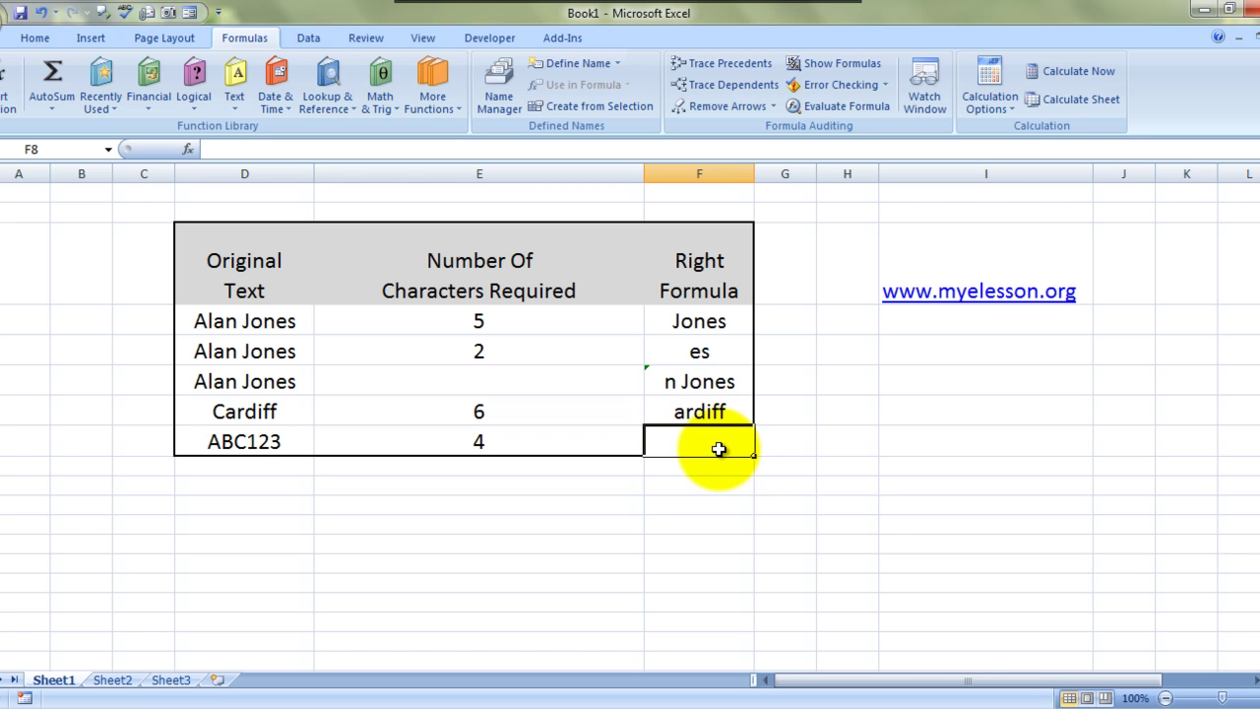
# Step: Copy F7's formula into F8 so it becomes =RIGHT(D8,E8) showing 'C123'
pyautogui.press('Up')
pyautogui.hotkey('ctrl', 'c')
pyautogui.scroll(-2, 719, 449)
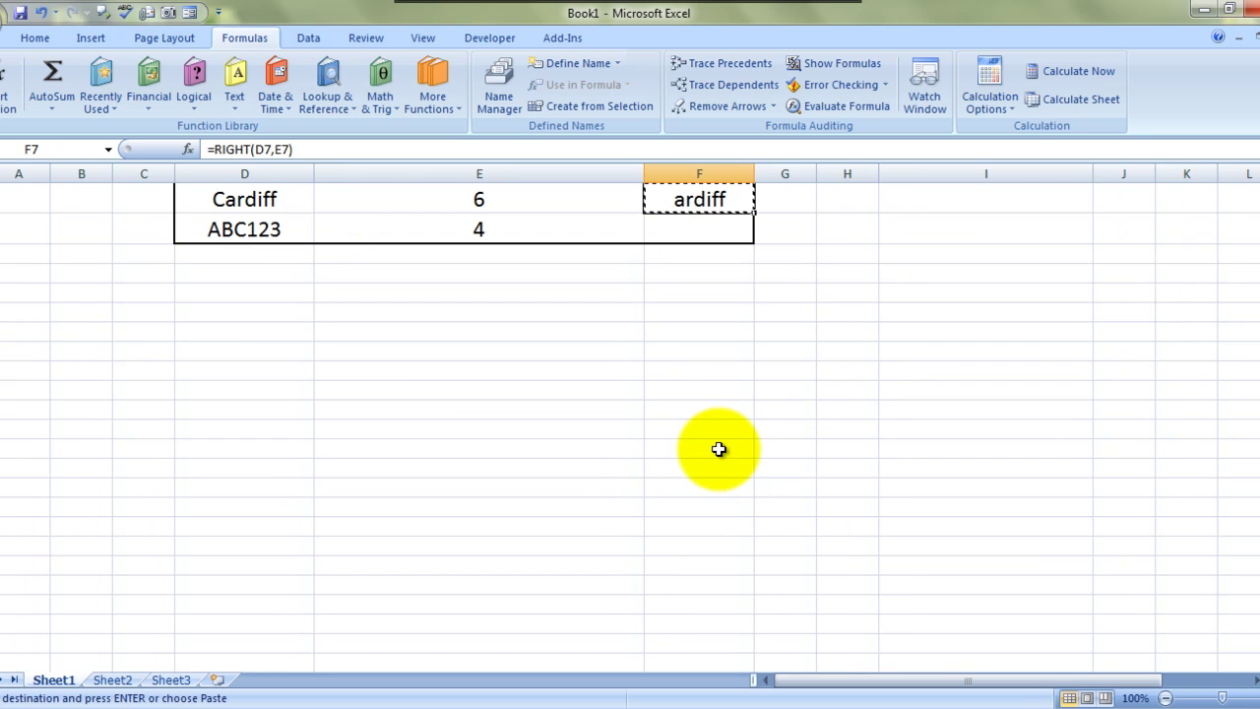
pyautogui.scroll(1, 719, 449)
pyautogui.press('Down')
pyautogui.hotkey('ctrl', 'v')
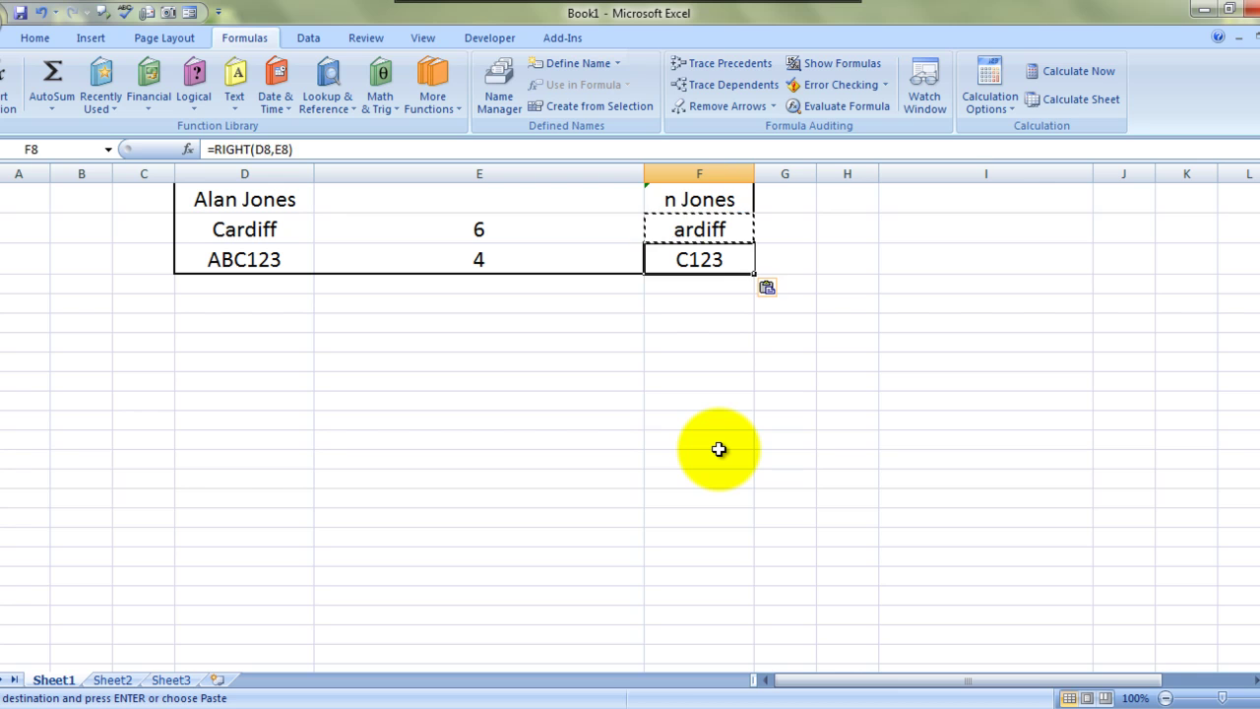
pyautogui.press('Escape')
pyautogui.press('Right')
pyautogui.press('Up')
pyautogui.press('Up')
pyautogui.press('Up')
pyautogui.press('Up')
pyautogui.press('Up')
pyautogui.press('Up')
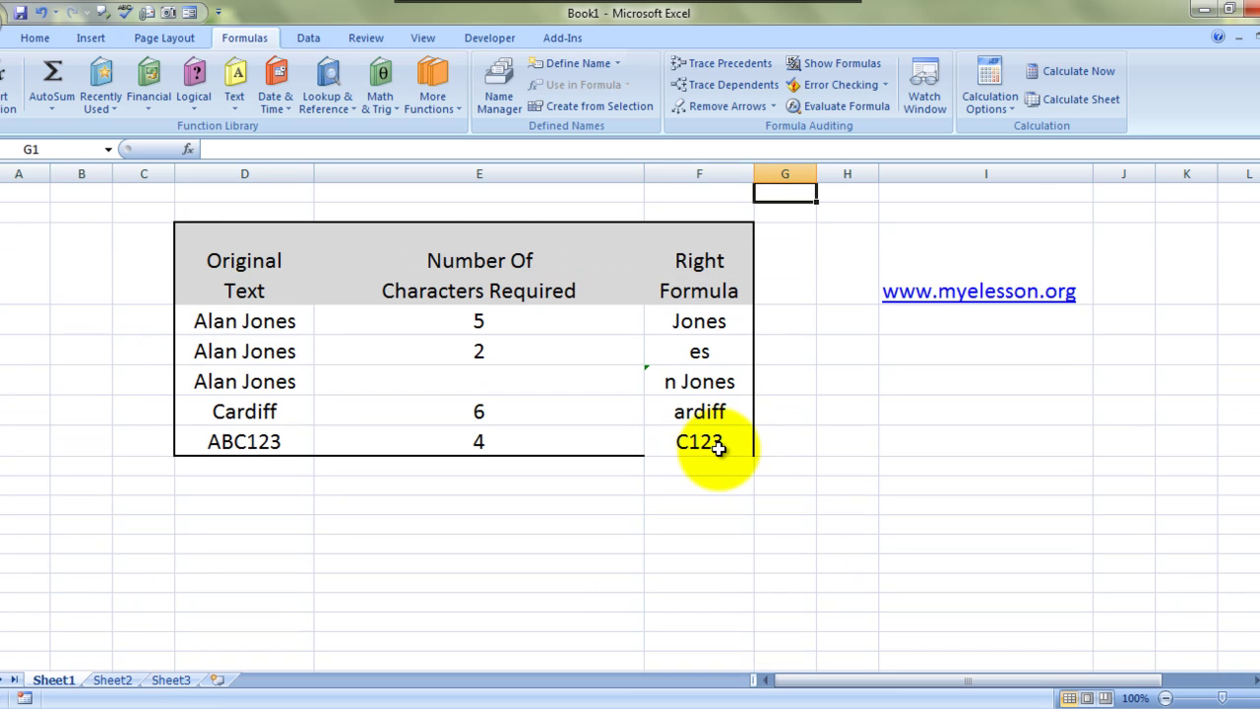
pyautogui.press('Down')
pyautogui.press('Down')
pyautogui.press('Down')
pyautogui.press('Down')
pyautogui.press('Down')
pyautogui.press('Down')
pyautogui.press('Down')
pyautogui.press('Down')
pyautogui.press('Down')
pyautogui.press('Down')
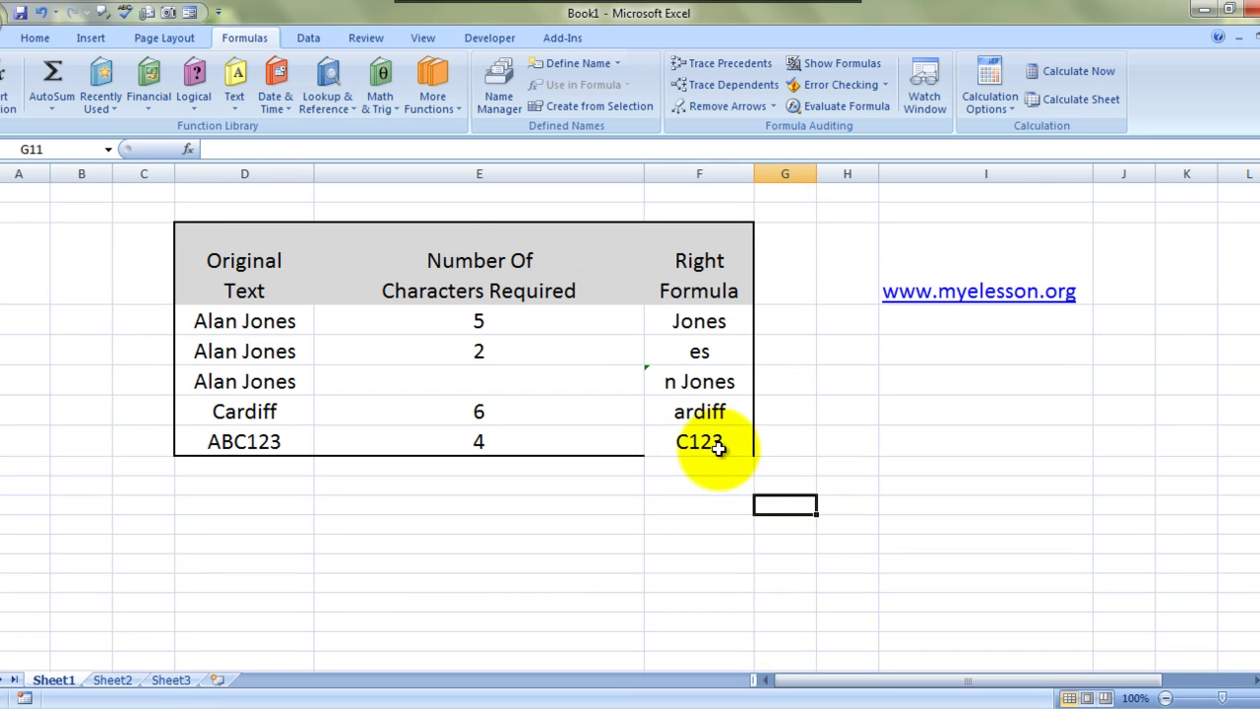